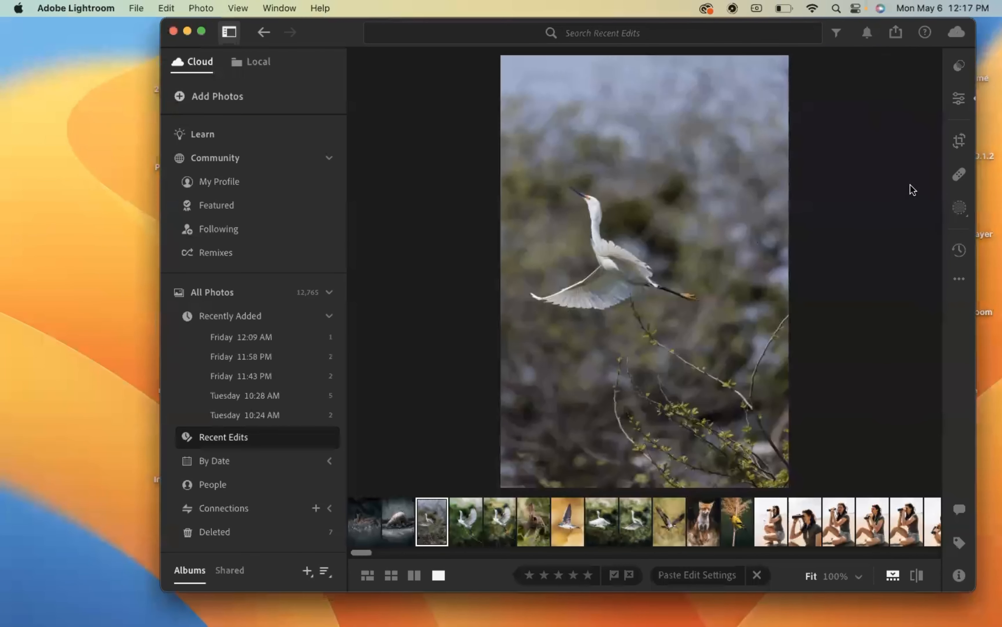
# - Crop the egret photo tighter around the flying bird, keeping the original aspect ratio and some space above its head
pyautogui.click(959, 141)
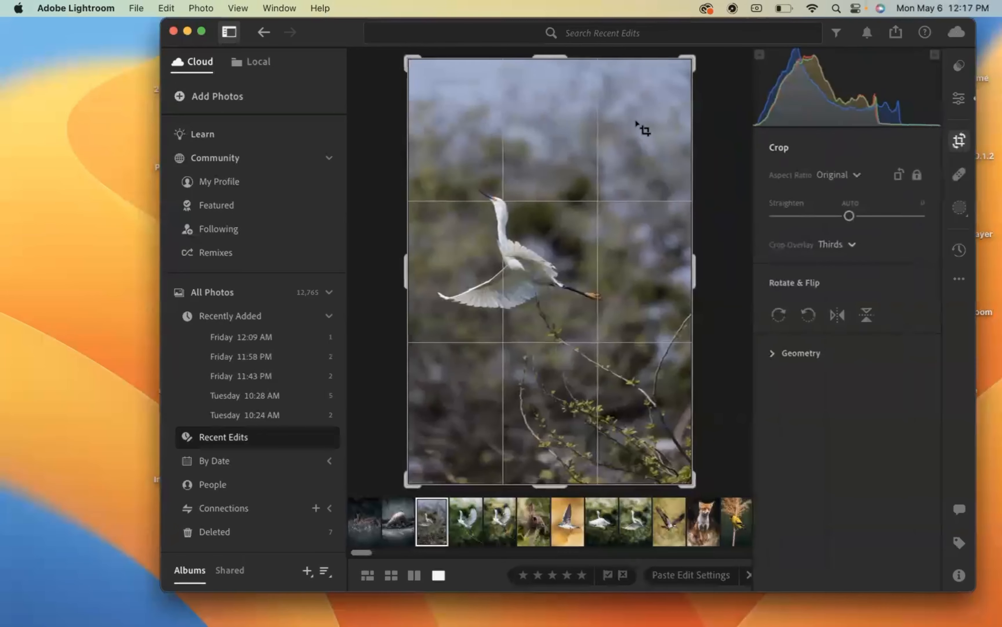
pyautogui.moveTo(554, 58); pyautogui.dragTo(553, 131)
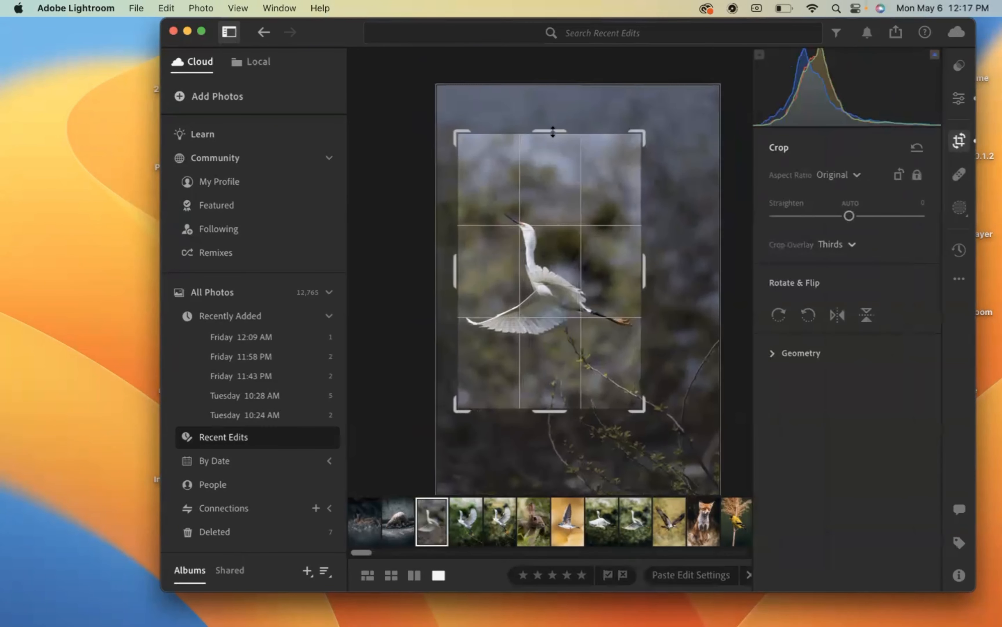
pyautogui.moveTo(553, 207); pyautogui.dragTo(553, 188)
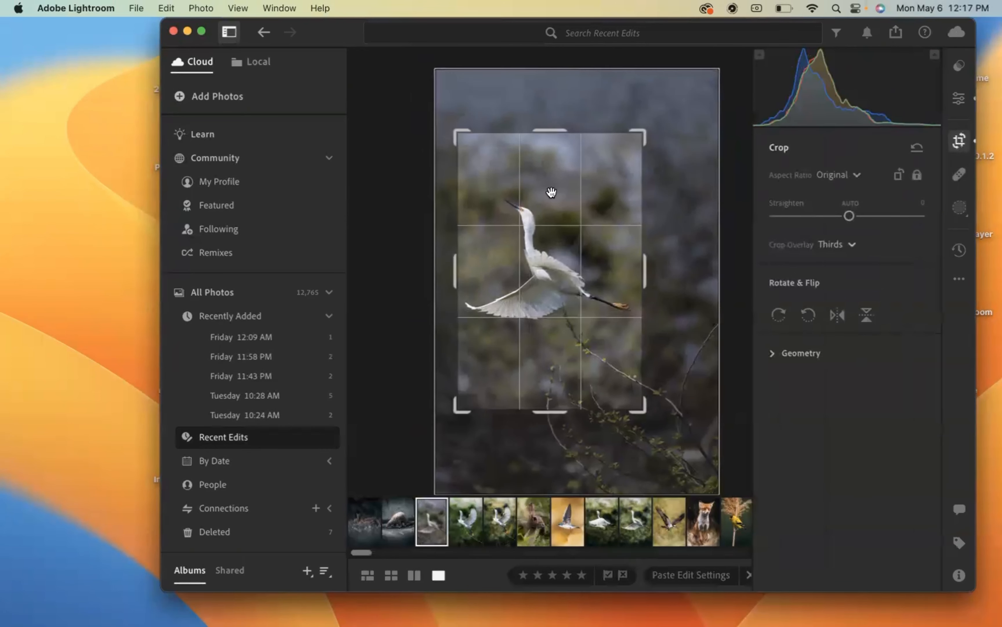
pyautogui.press('Return')
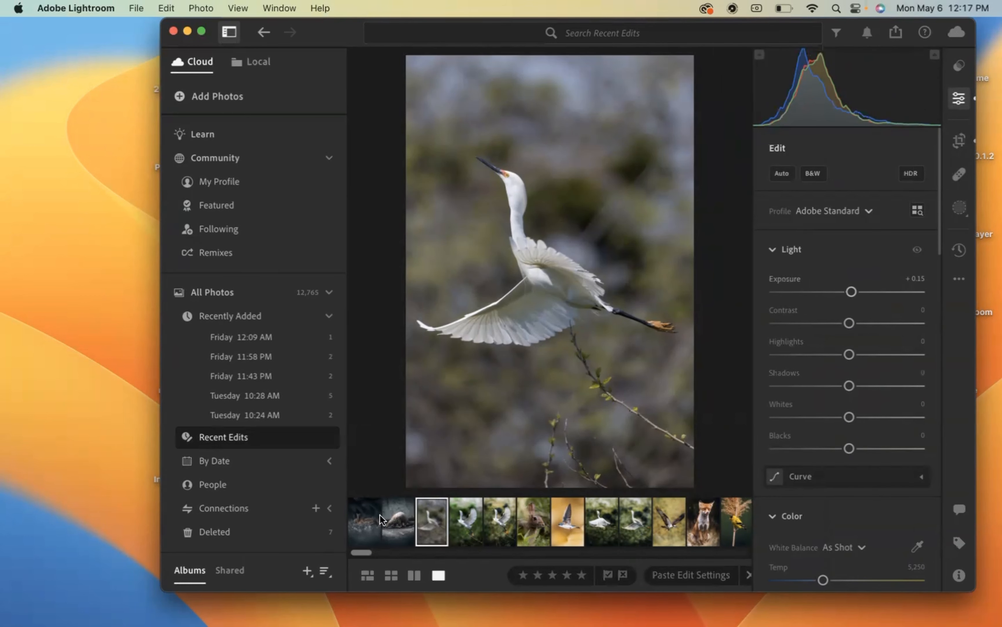
# - Copy the edit settings from the dark rabbit photo
pyautogui.click(363, 520)
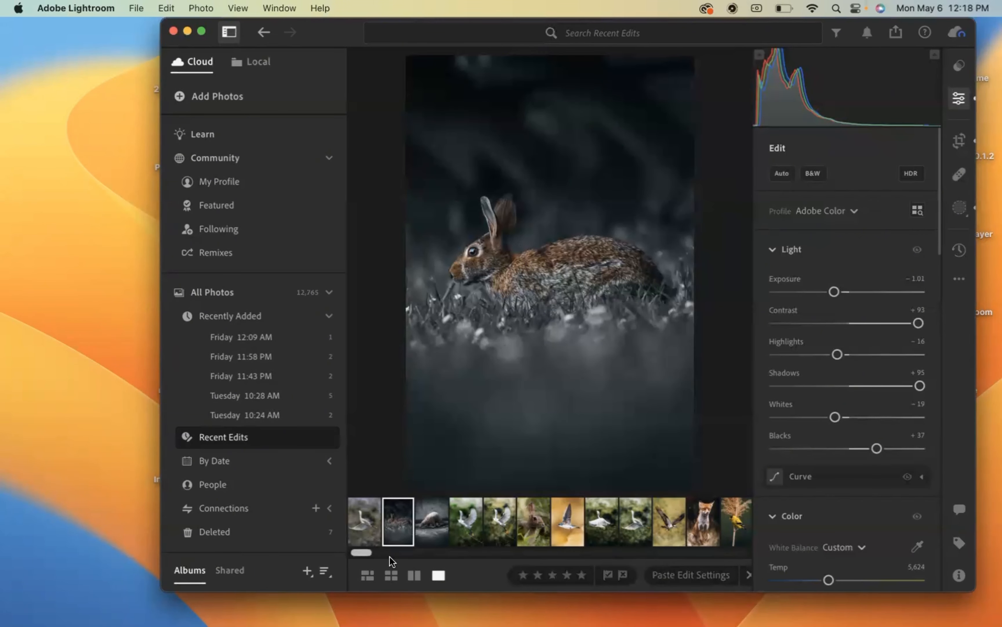
pyautogui.rightClick(397, 522)
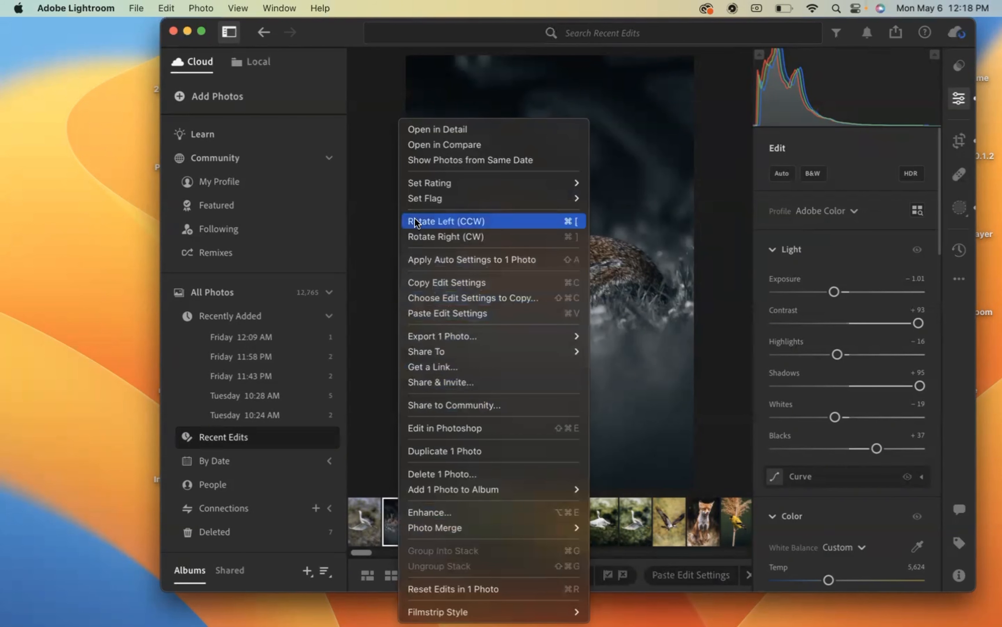
pyautogui.click(192, 4)
pyautogui.click(166, 8)
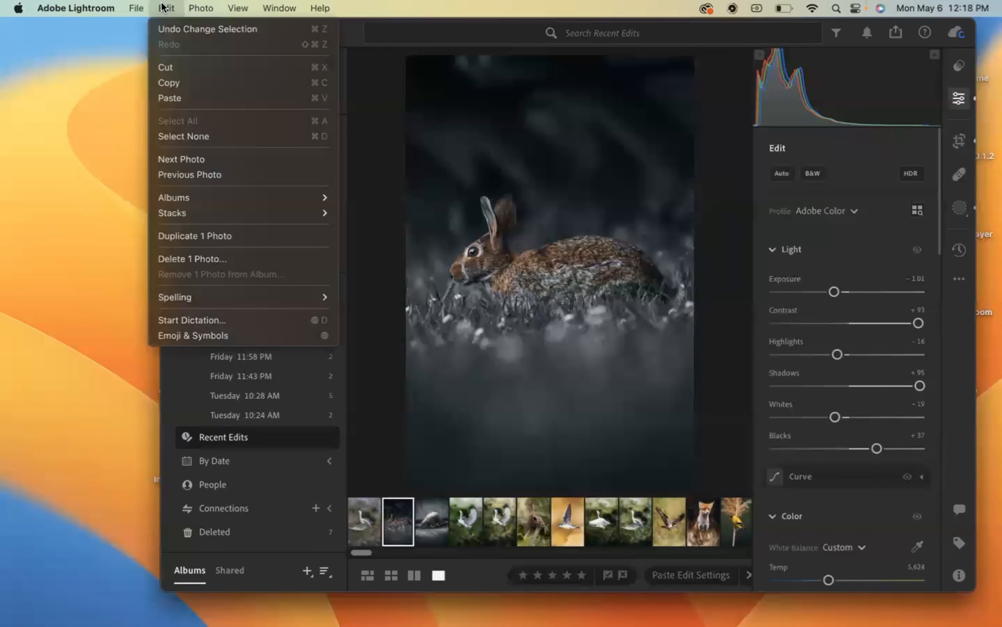
pyautogui.click(174, 82)
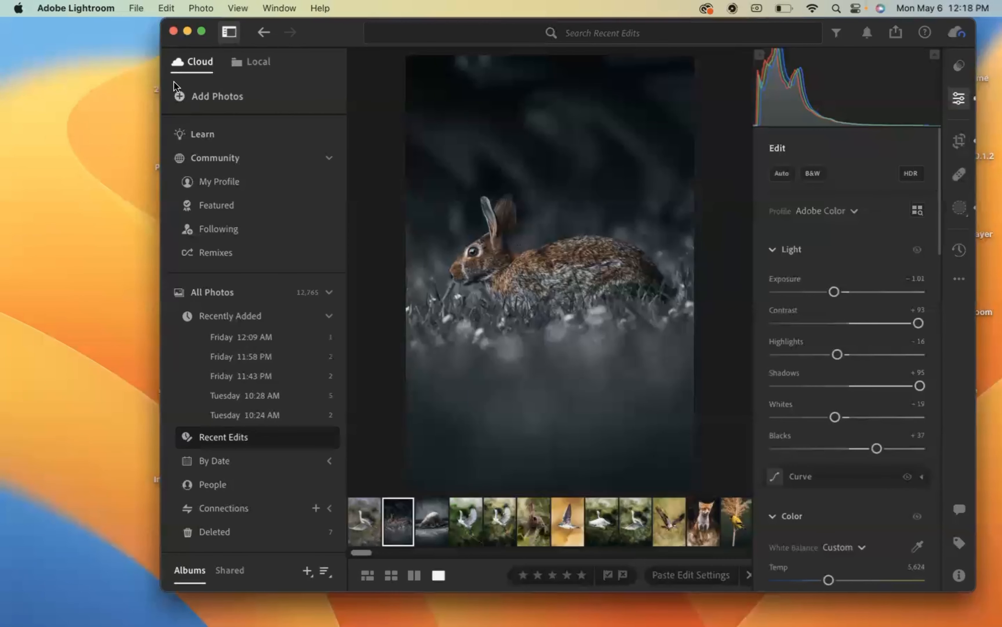
# - Paste the copied edit settings onto the cropped egret photo
pyautogui.click(366, 507)
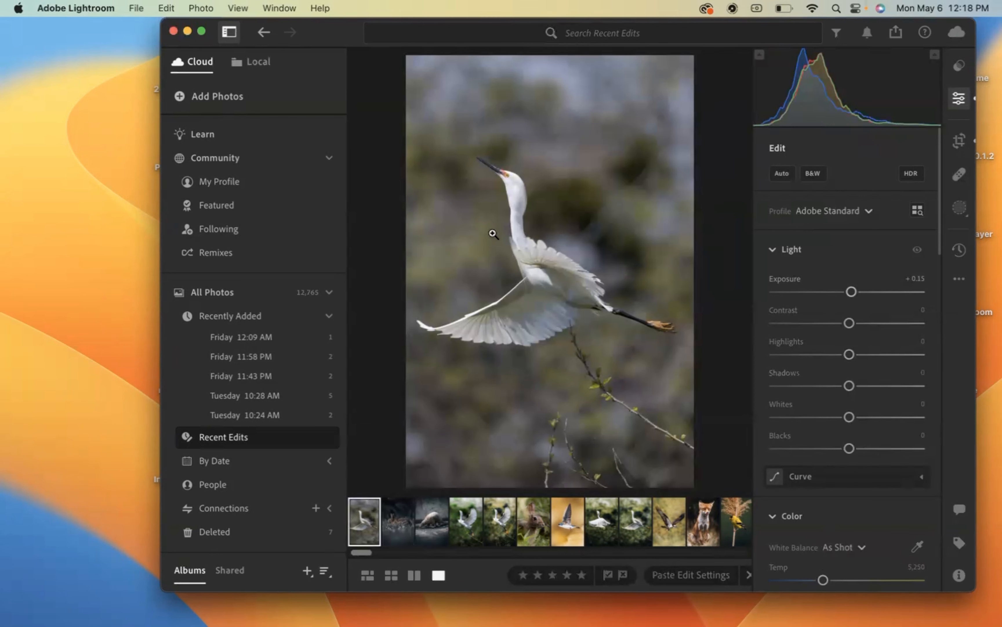
pyautogui.click(145, 7)
pyautogui.moveTo(166, 7)
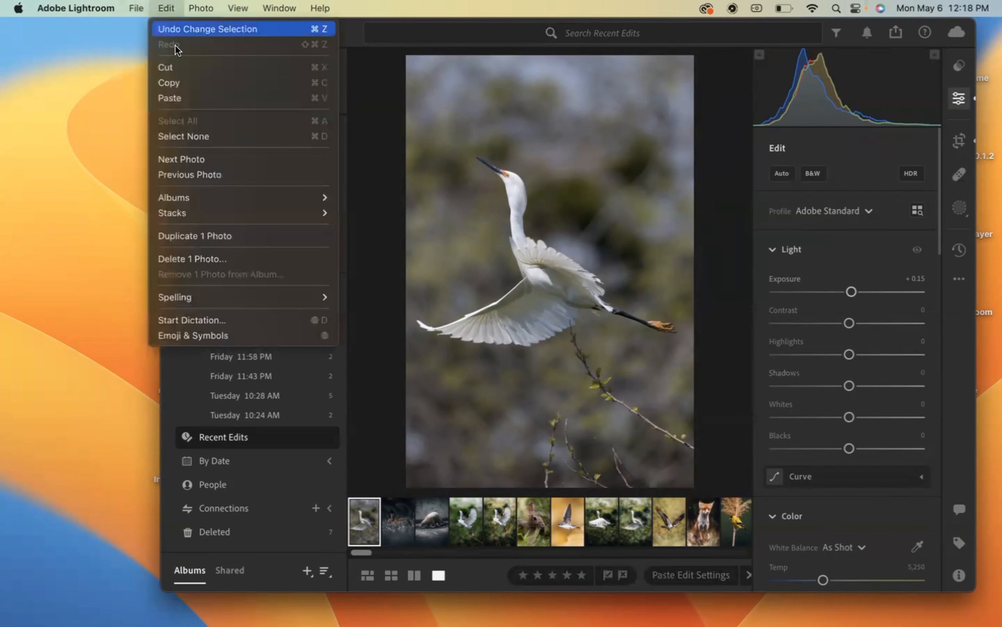
pyautogui.click(180, 95)
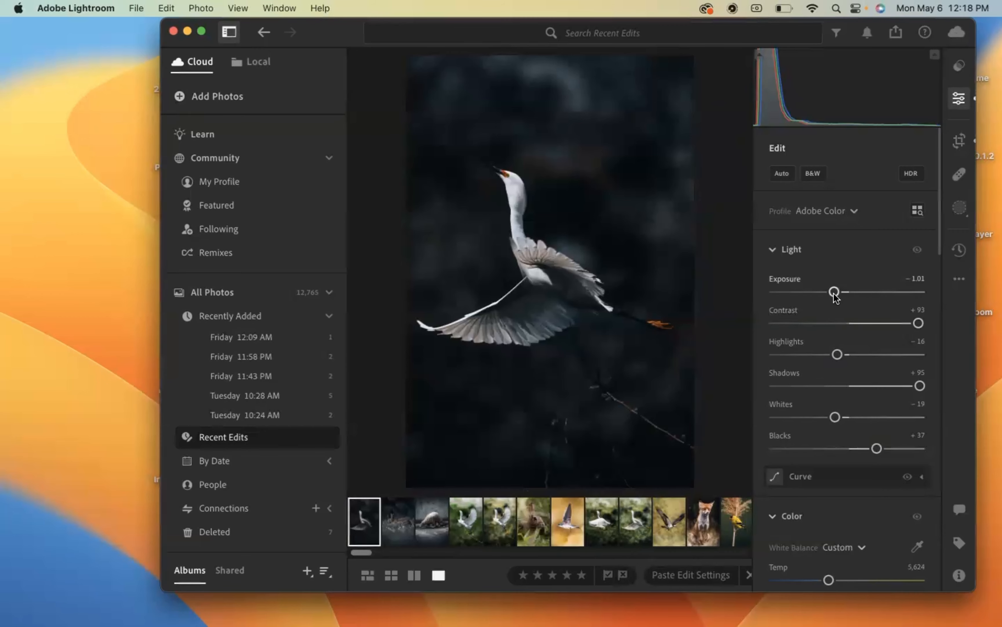
# - Set the egret photo's exposure to +0.13 and its highlights to −81
pyautogui.moveTo(835, 293)
pyautogui.mouseDown()
pyautogui.moveTo(861, 295)
pyautogui.moveTo(852, 296)
pyautogui.mouseUp()
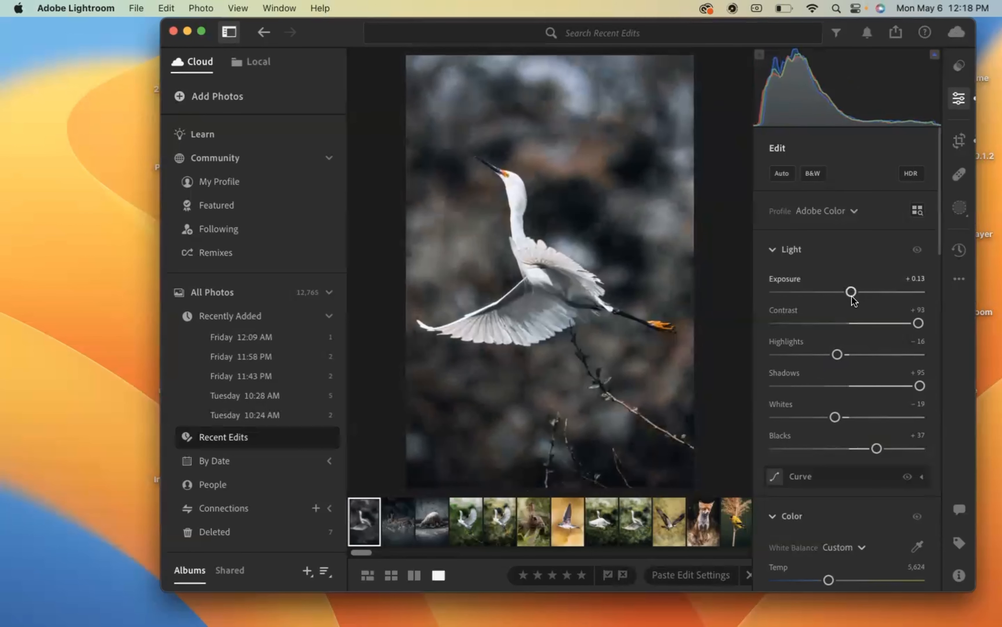
pyautogui.scroll(-2, 822, 353)
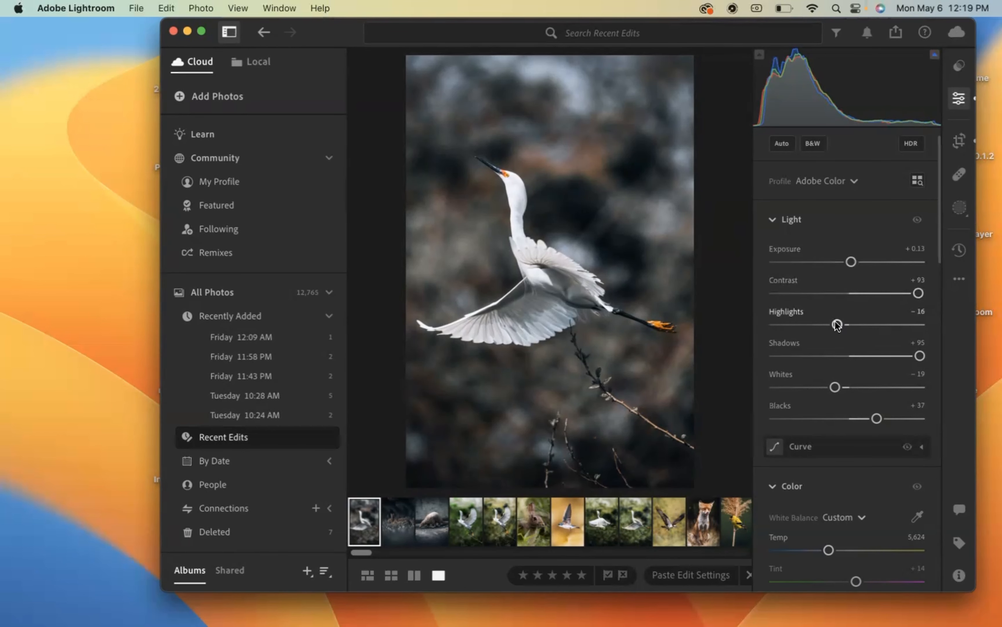
pyautogui.moveTo(838, 324); pyautogui.dragTo(788, 325)
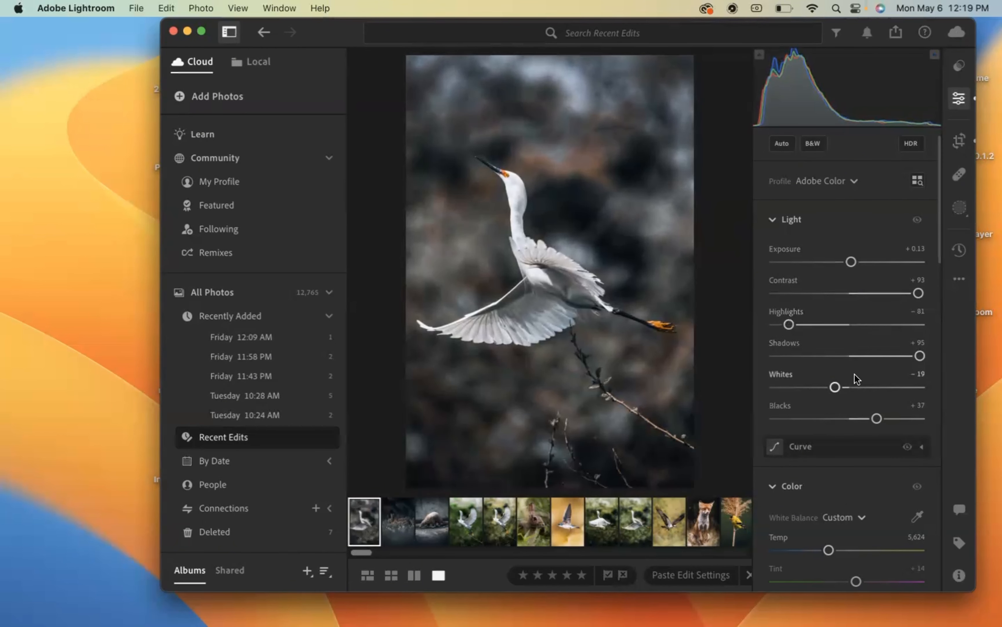
# - Cool the white balance by setting the colour temperature to 5,385
pyautogui.scroll(-5, 855, 374)
pyautogui.scroll(-2, 855, 374)
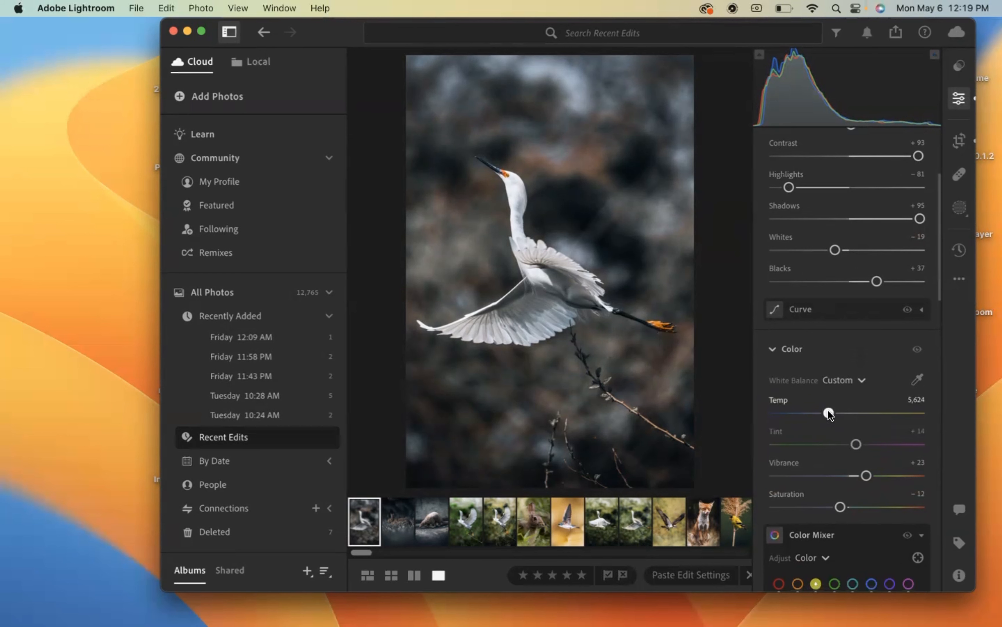
pyautogui.moveTo(829, 415)
pyautogui.mouseDown()
pyautogui.moveTo(855, 414)
pyautogui.moveTo(823, 414)
pyautogui.mouseUp()
# - In the Color Mixer, lower the red saturation slightly and set the orange saturation to +6
pyautogui.scroll(-10, 827, 456)
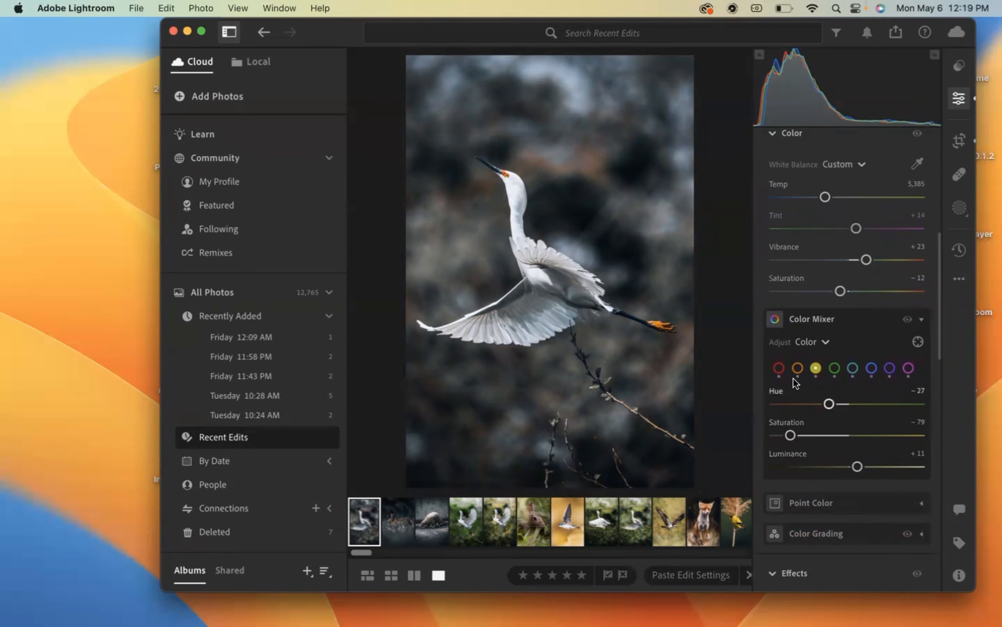
pyautogui.click(779, 368)
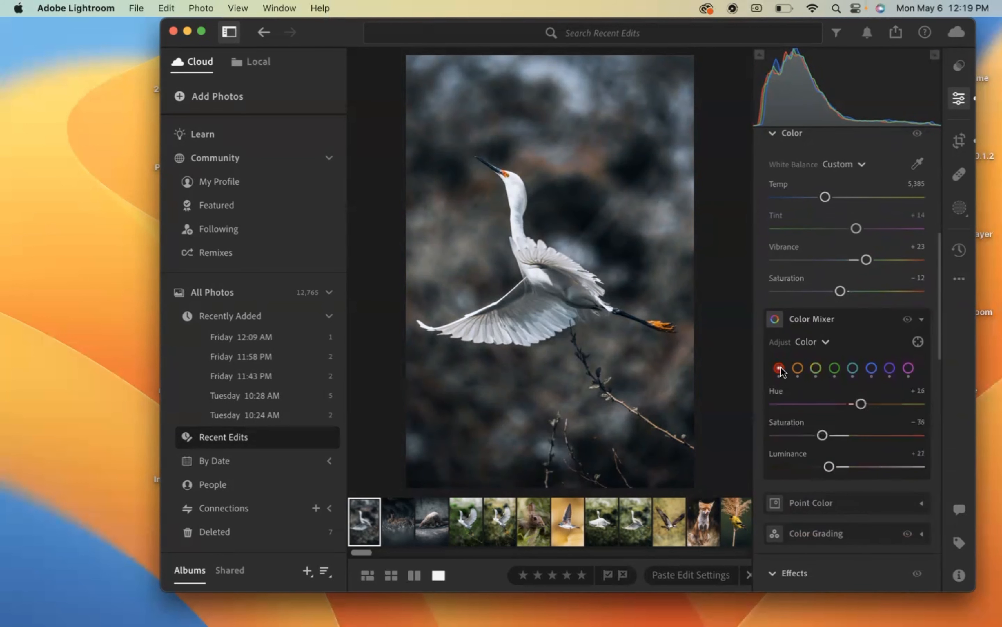
pyautogui.moveTo(822, 435)
pyautogui.mouseDown()
pyautogui.moveTo(884, 435)
pyautogui.moveTo(814, 443)
pyautogui.mouseUp()
pyautogui.click(798, 367)
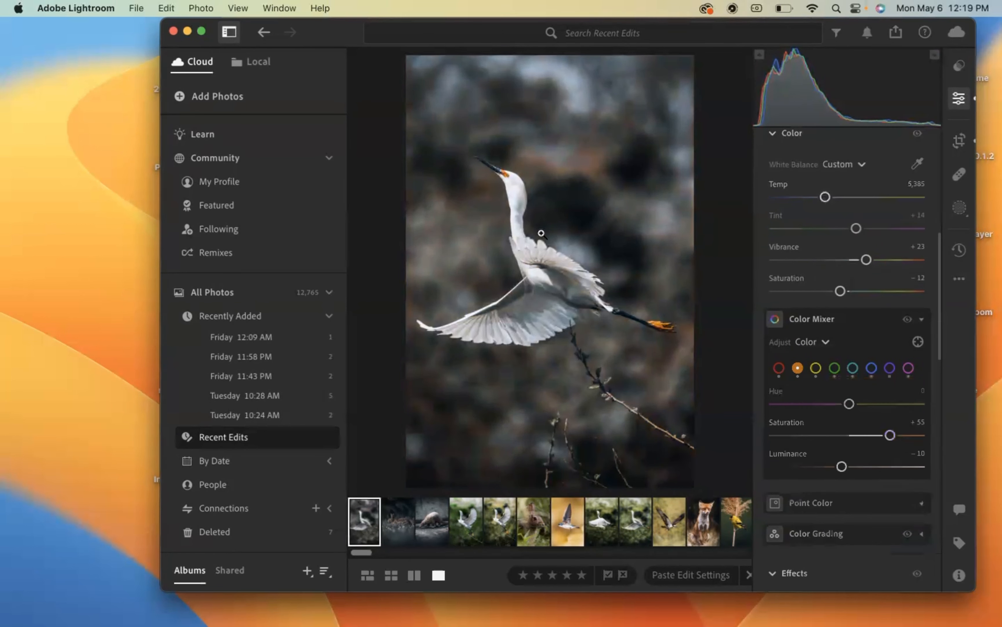
pyautogui.moveTo(891, 436); pyautogui.dragTo(854, 435)
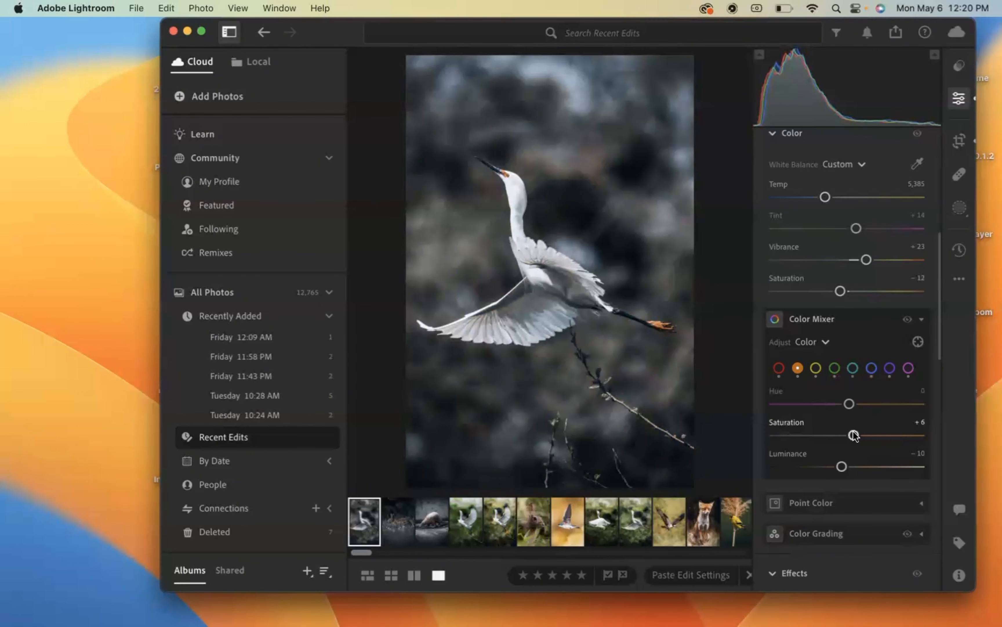
# - In the Color Mixer, set the yellow saturation to −29 and the yellow hue to +11
pyautogui.click(815, 369)
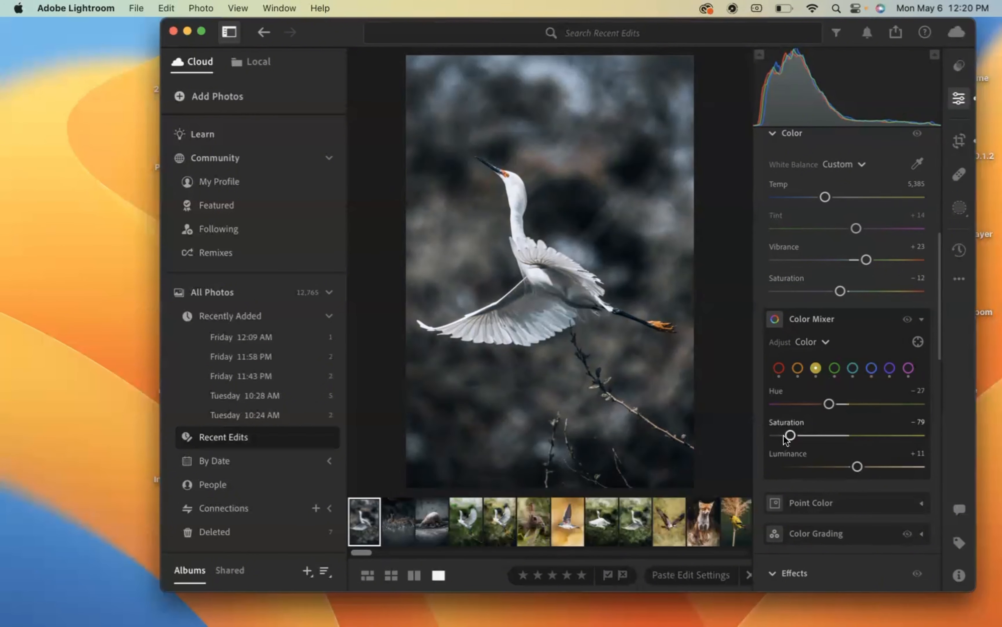
pyautogui.moveTo(789, 435); pyautogui.dragTo(827, 435)
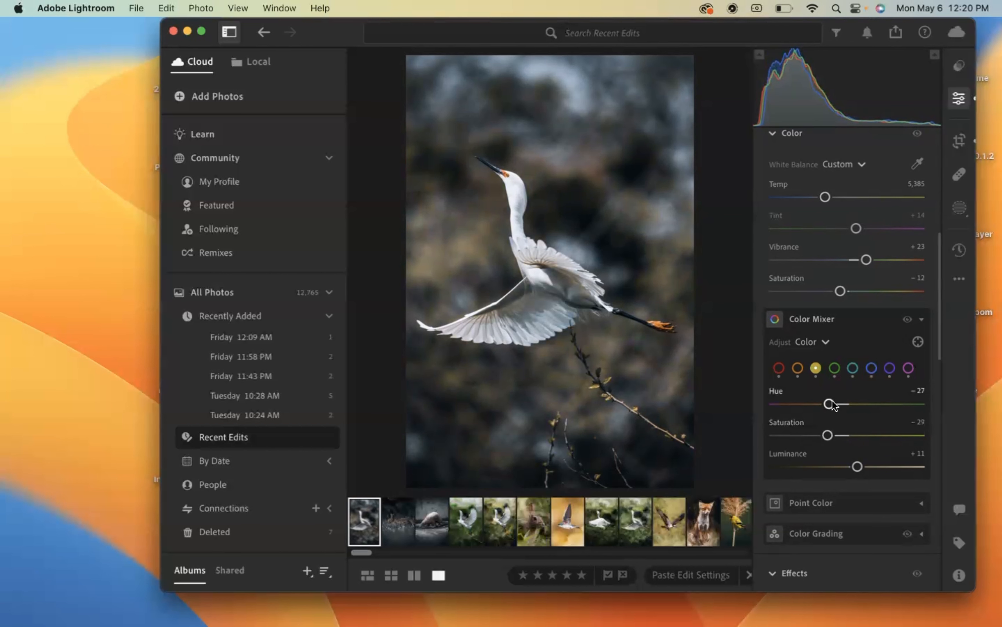
pyautogui.moveTo(829, 403); pyautogui.dragTo(859, 412)
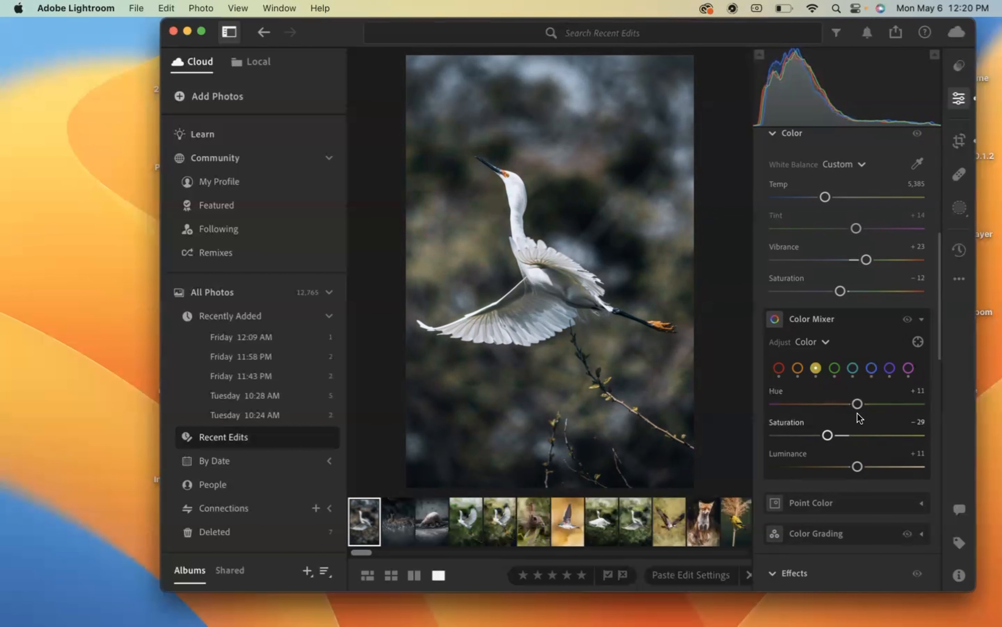
pyautogui.click(835, 367)
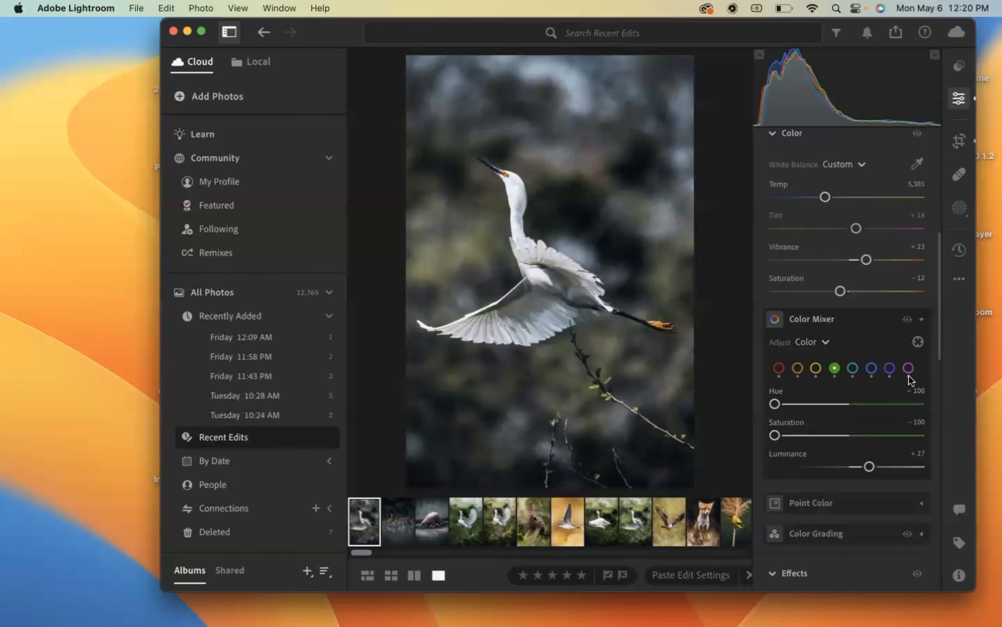
# - Create a Background mask and set its exposure to −0.40
pyautogui.scroll(5, 871, 333)
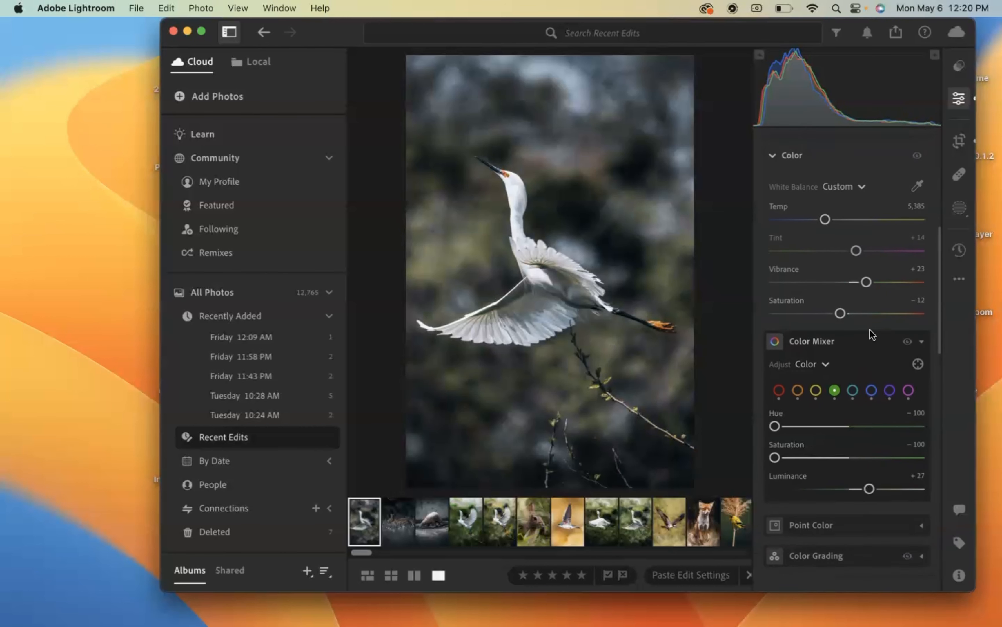
pyautogui.click(959, 208)
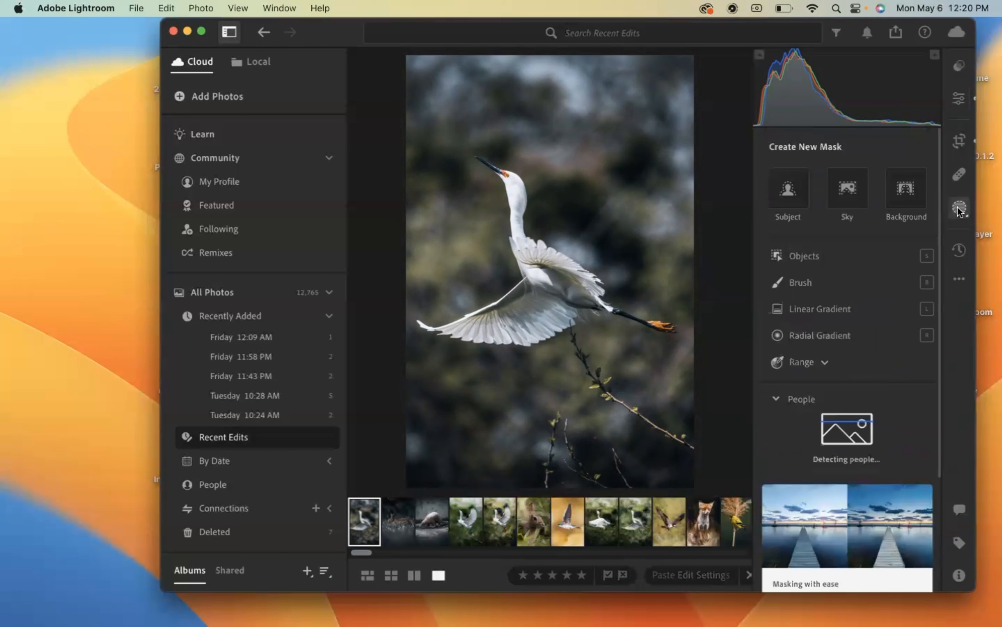
pyautogui.click(896, 199)
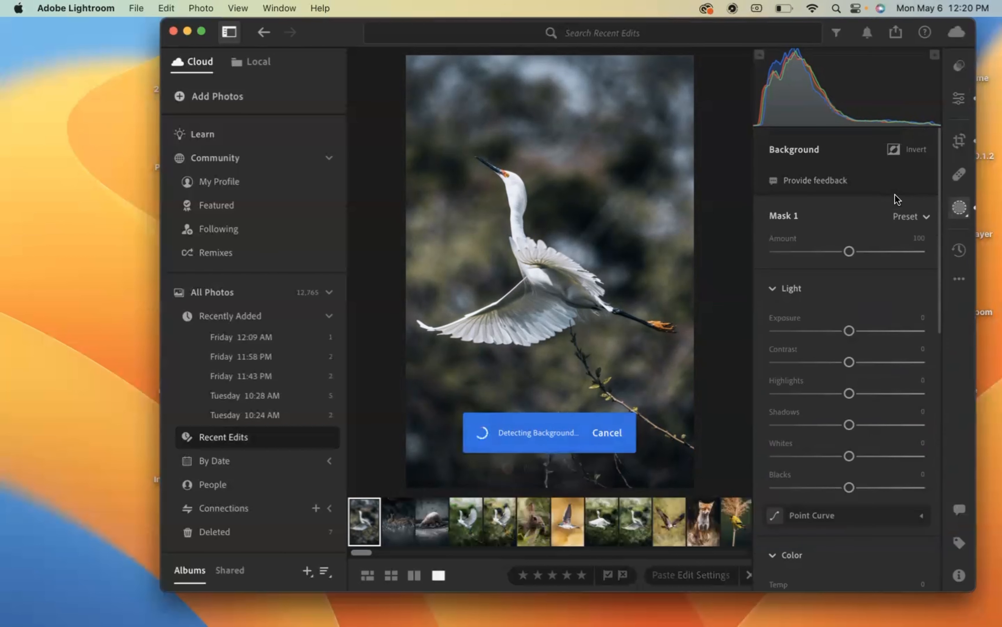
pyautogui.moveTo(849, 330); pyautogui.dragTo(841, 332)
pyautogui.moveTo(837, 330); pyautogui.dragTo(844, 330)
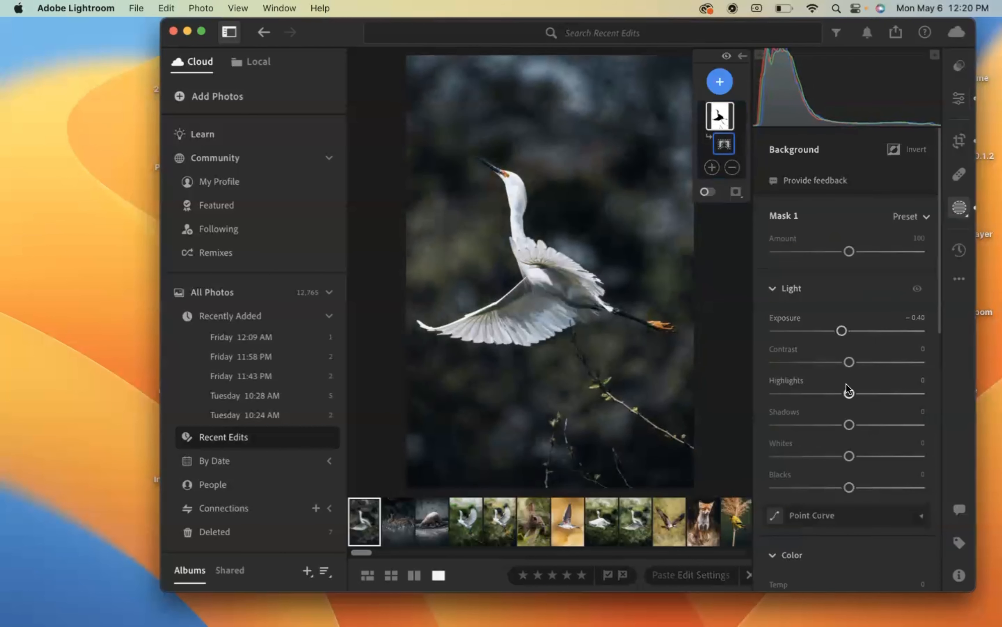
# - Set the background mask's temperature to +23 and its tint to −35
pyautogui.scroll(-2, 847, 362)
pyautogui.scroll(-4, 847, 363)
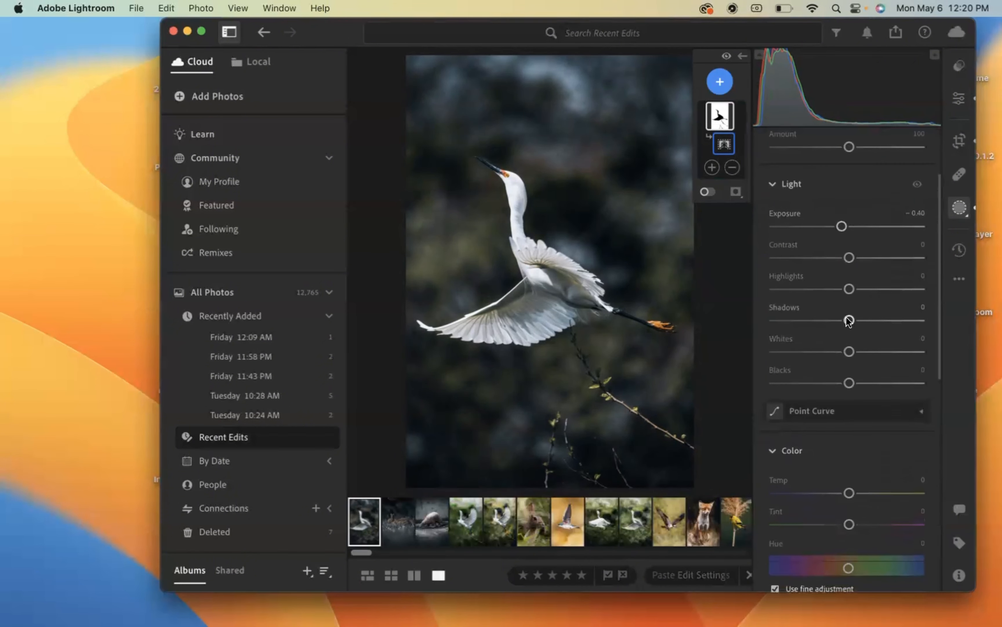
pyautogui.scroll(-14, 848, 320)
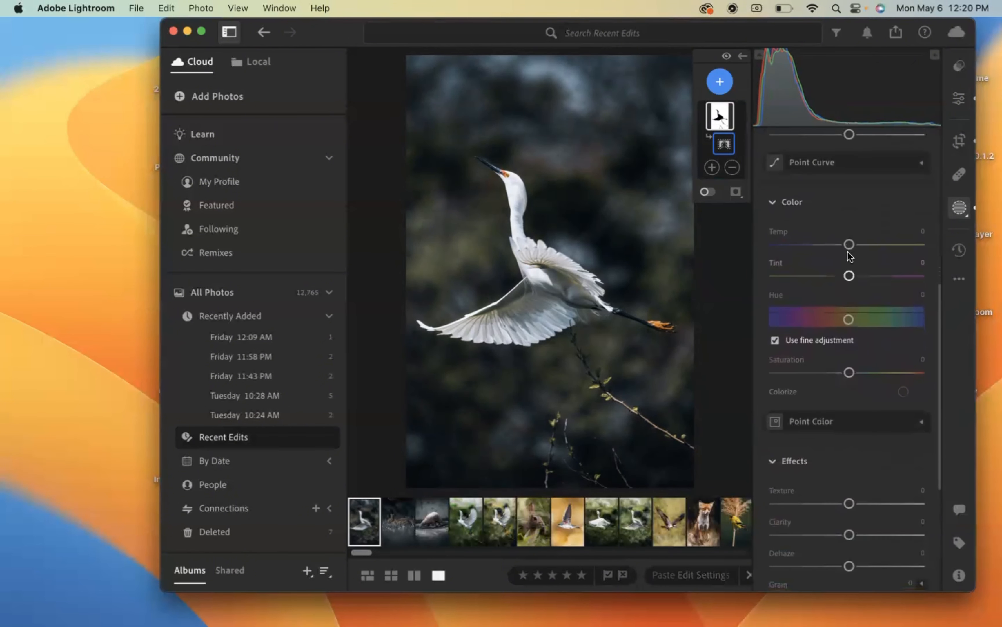
pyautogui.moveTo(849, 250); pyautogui.dragTo(824, 277)
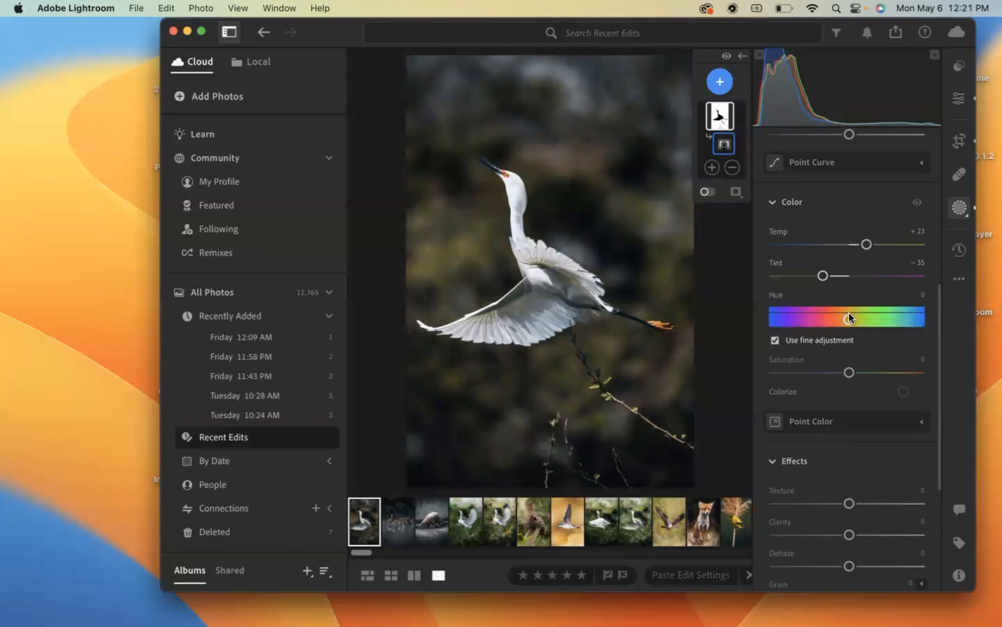
# - Shift the background mask's hue to +31.4 and set its texture to −100
pyautogui.moveTo(849, 316); pyautogui.dragTo(861, 317)
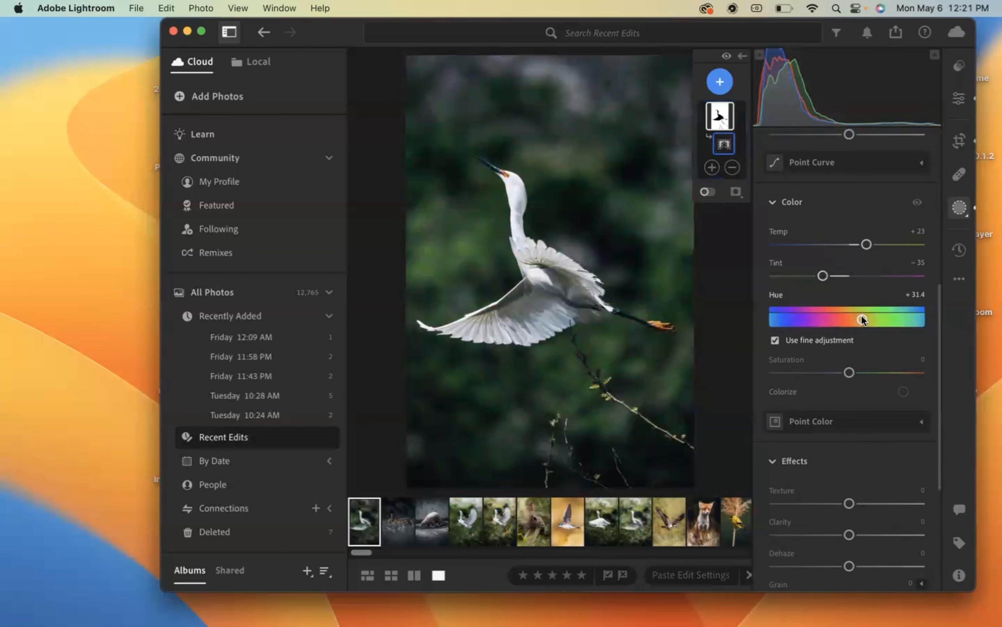
pyautogui.scroll(-4, 851, 371)
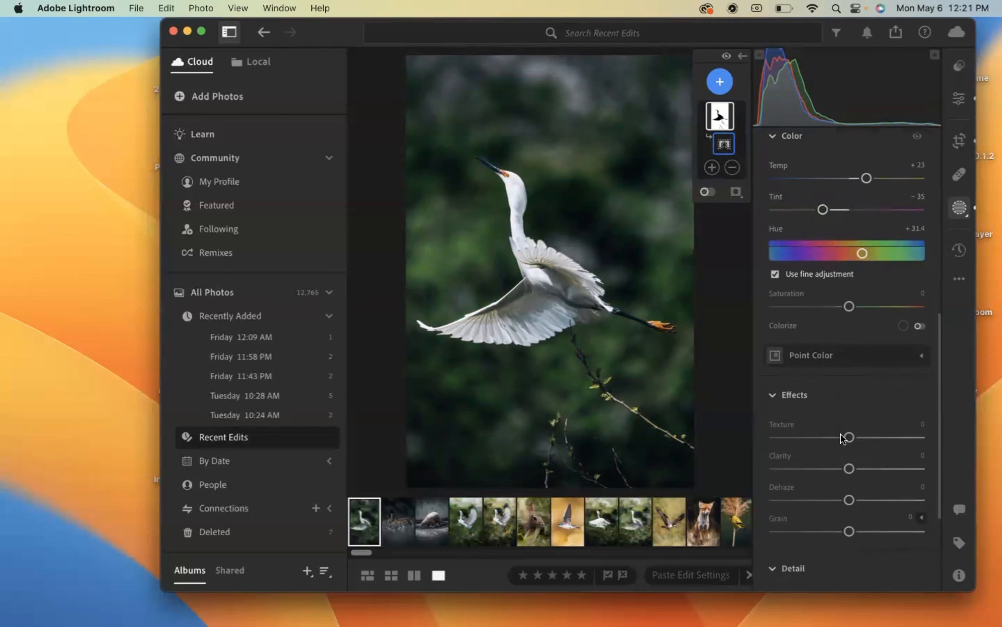
pyautogui.moveTo(849, 364); pyautogui.dragTo(767, 361)
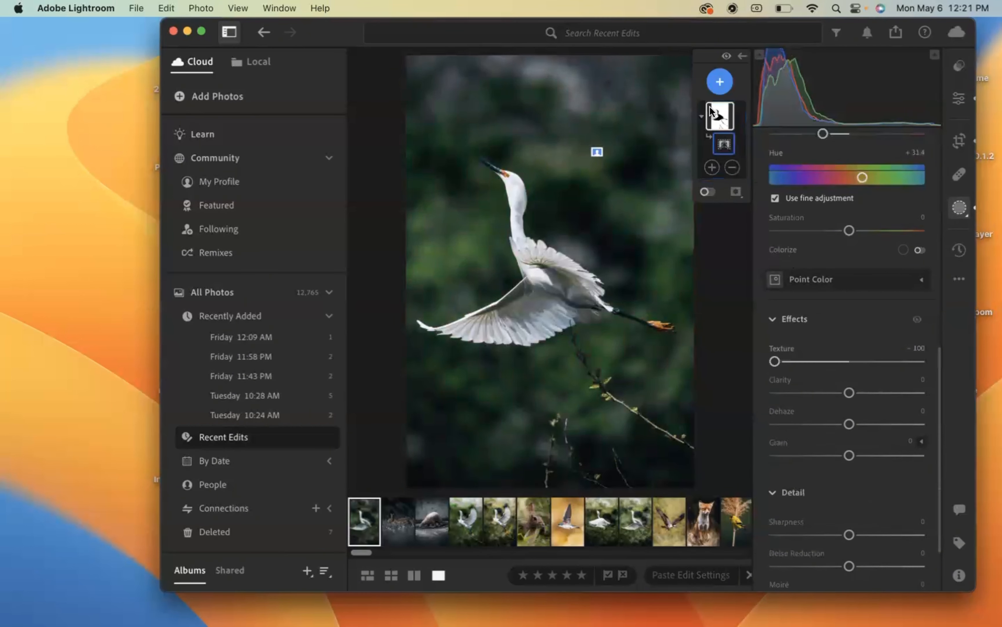
# - Create a Subject mask for the egret and set its exposure to +0.20 and contrast to +1
pyautogui.click(721, 88)
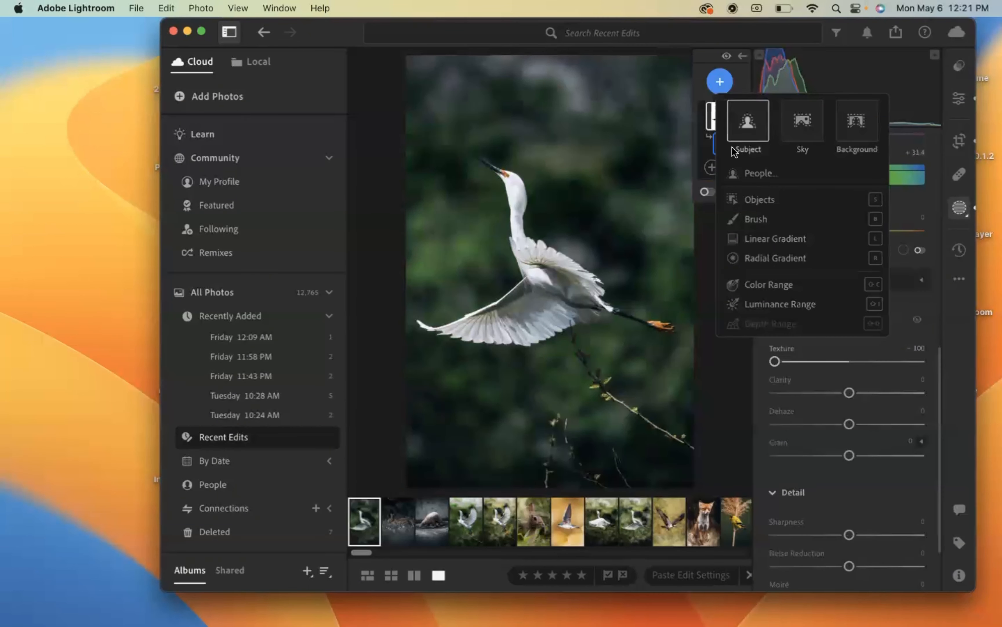
pyautogui.click(742, 126)
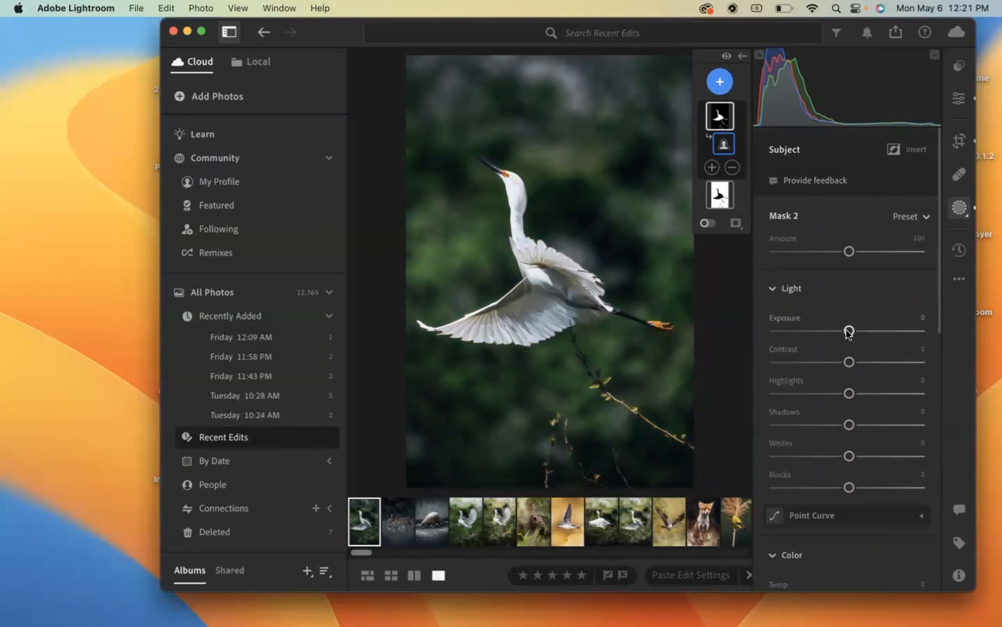
pyautogui.moveTo(847, 329); pyautogui.dragTo(850, 362)
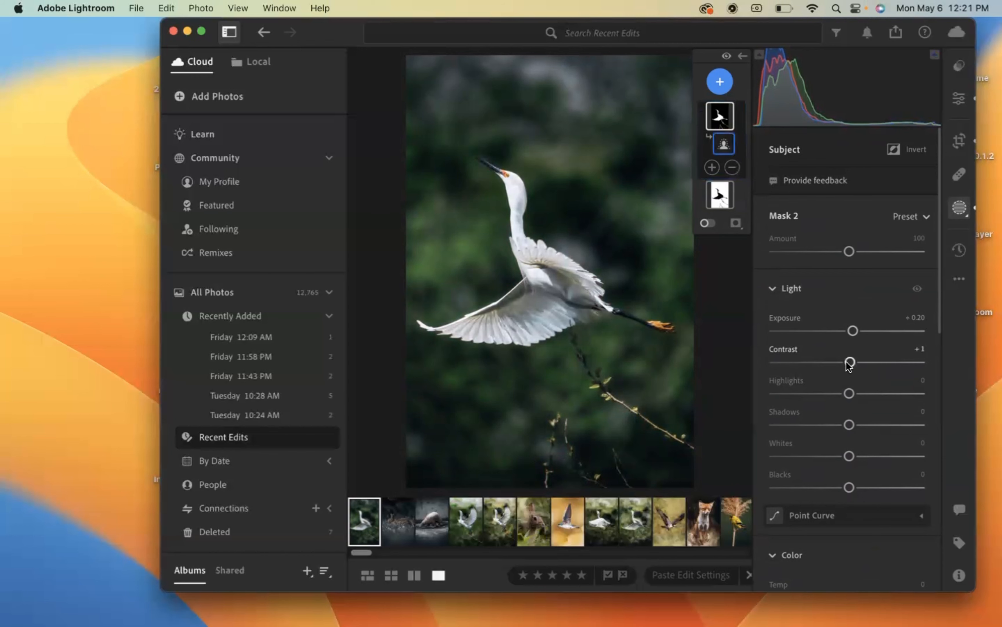
# - Set the subject mask's texture to −37
pyautogui.scroll(-2, 845, 404)
pyautogui.scroll(-10, 845, 404)
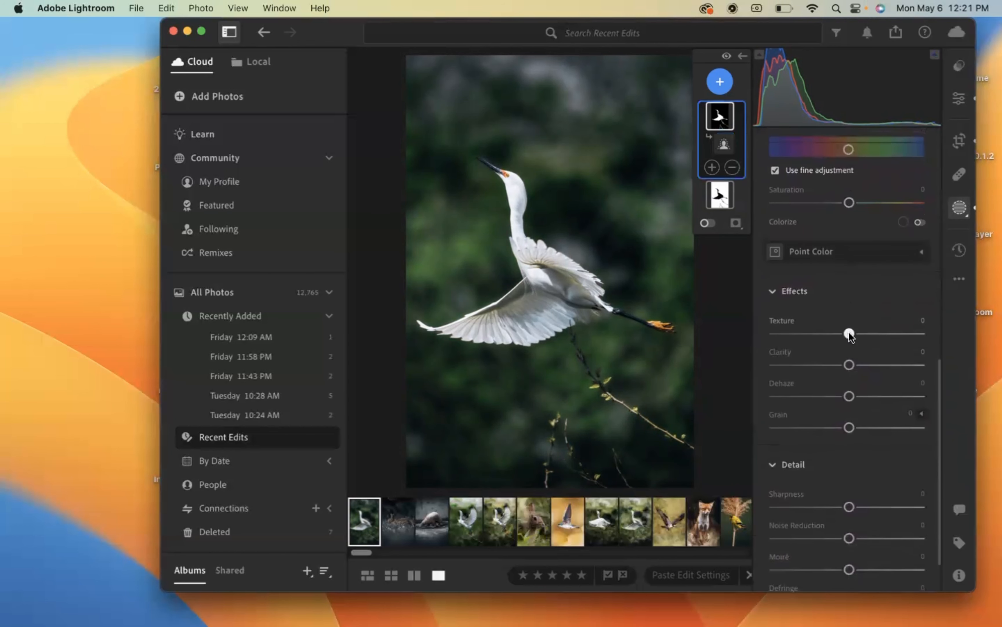
pyautogui.moveTo(850, 332); pyautogui.dragTo(822, 341)
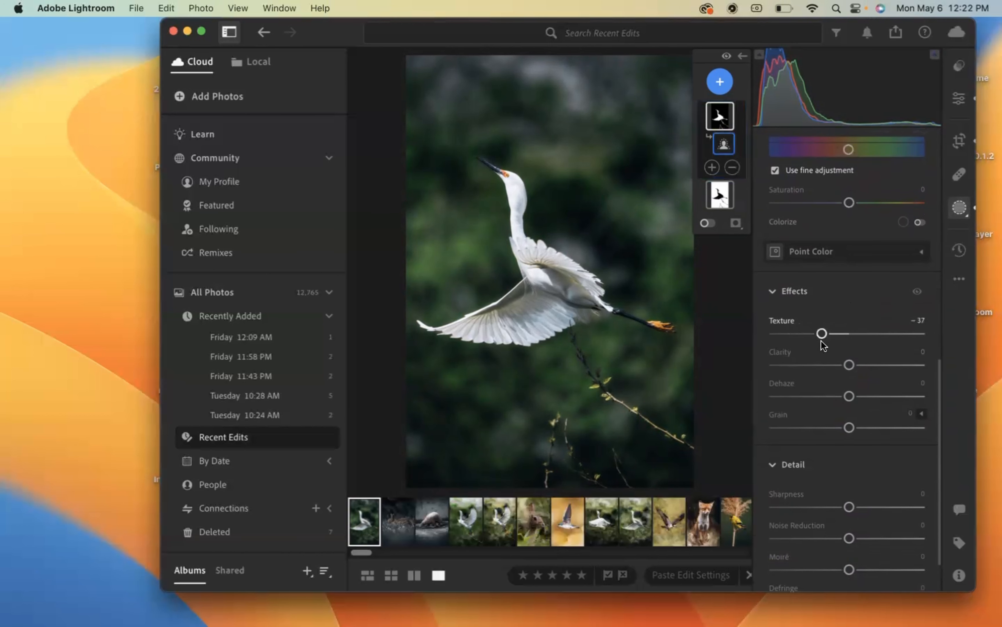
pyautogui.scroll(10, 841, 406)
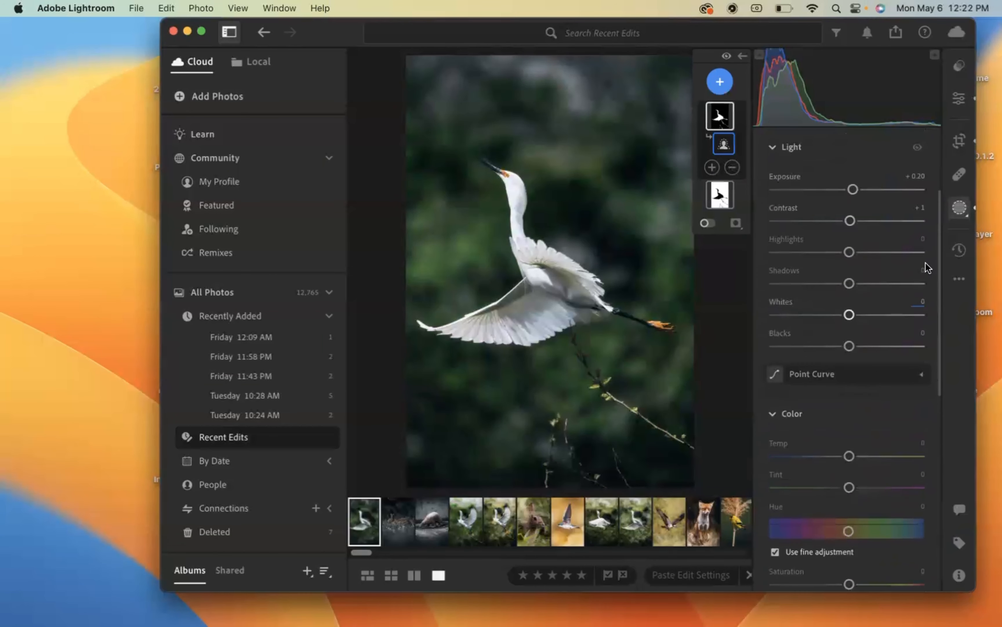
# - Try adjusting the whole photo's vibrance
pyautogui.click(960, 98)
pyautogui.scroll(-5, 874, 373)
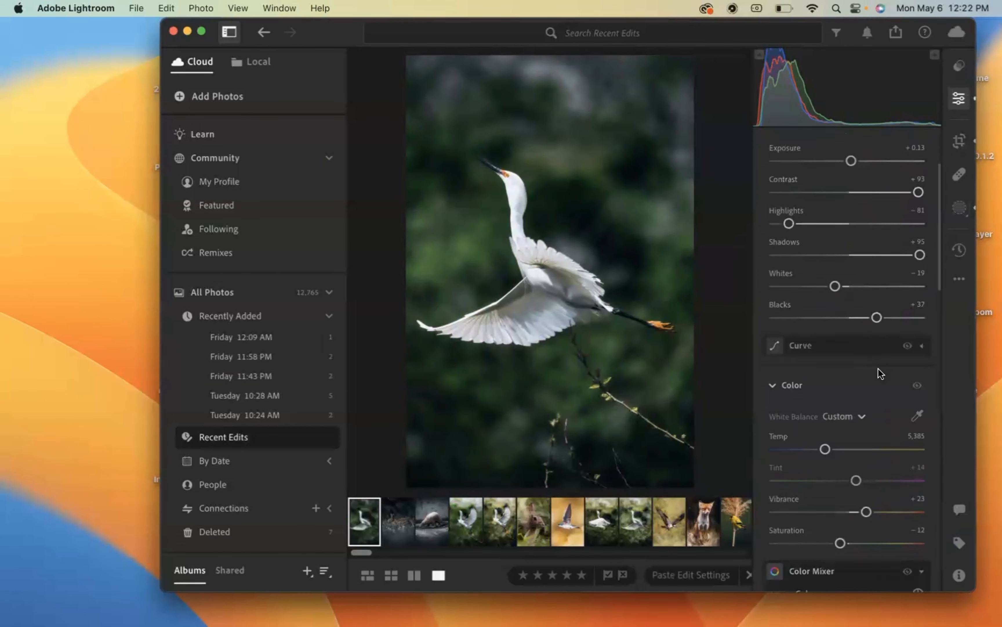
pyautogui.moveTo(867, 387)
pyautogui.mouseDown()
pyautogui.moveTo(923, 379)
pyautogui.moveTo(821, 378)
pyautogui.moveTo(890, 371)
pyautogui.moveTo(848, 381)
pyautogui.moveTo(867, 383)
pyautogui.mouseUp()
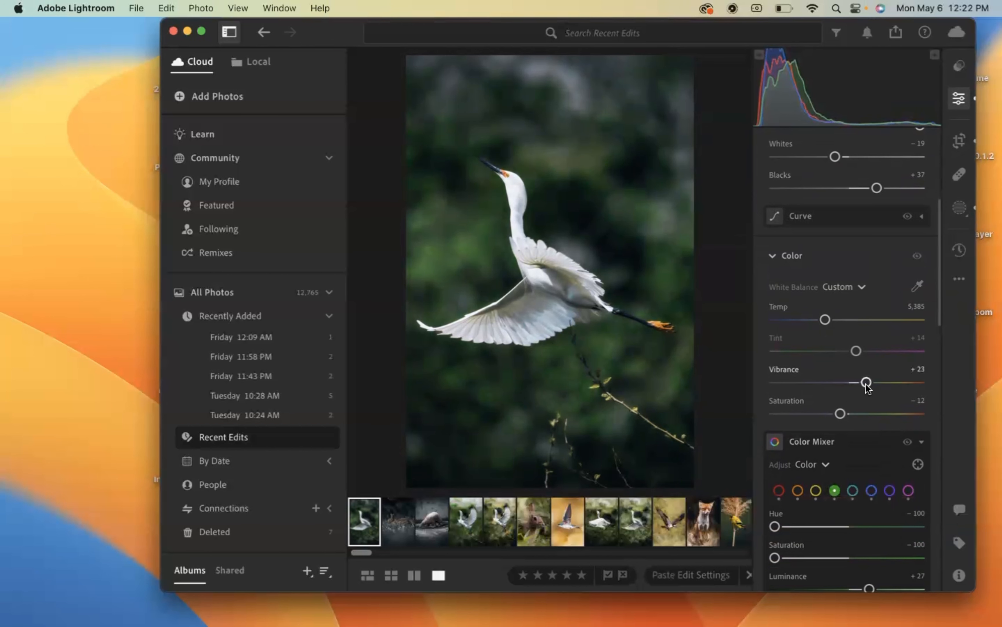
pyautogui.scroll(6, 830, 299)
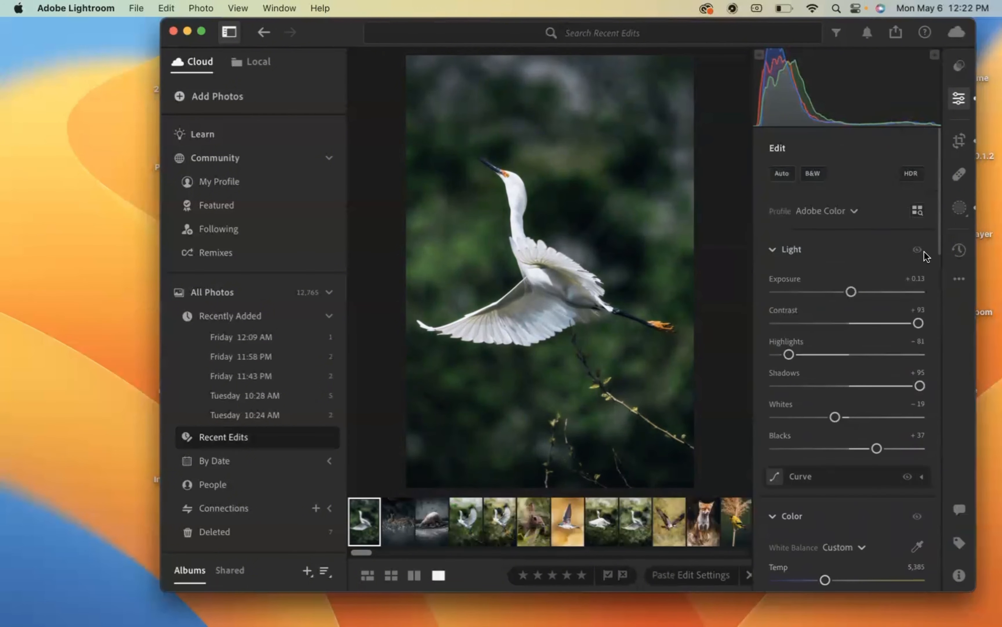
# - Set the background mask's exposure to +0.08
pyautogui.click(960, 208)
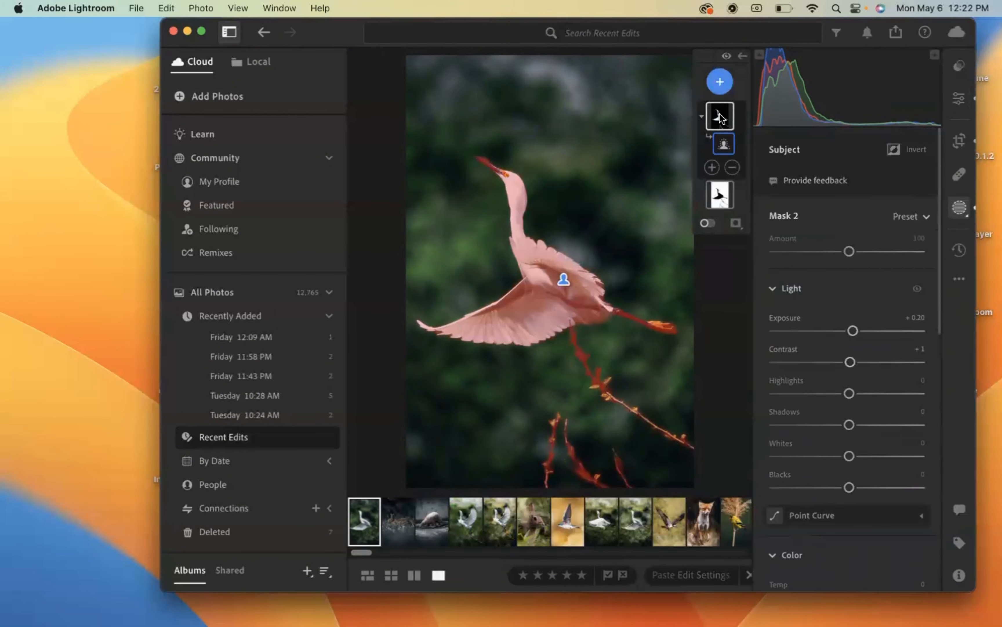
pyautogui.click(722, 189)
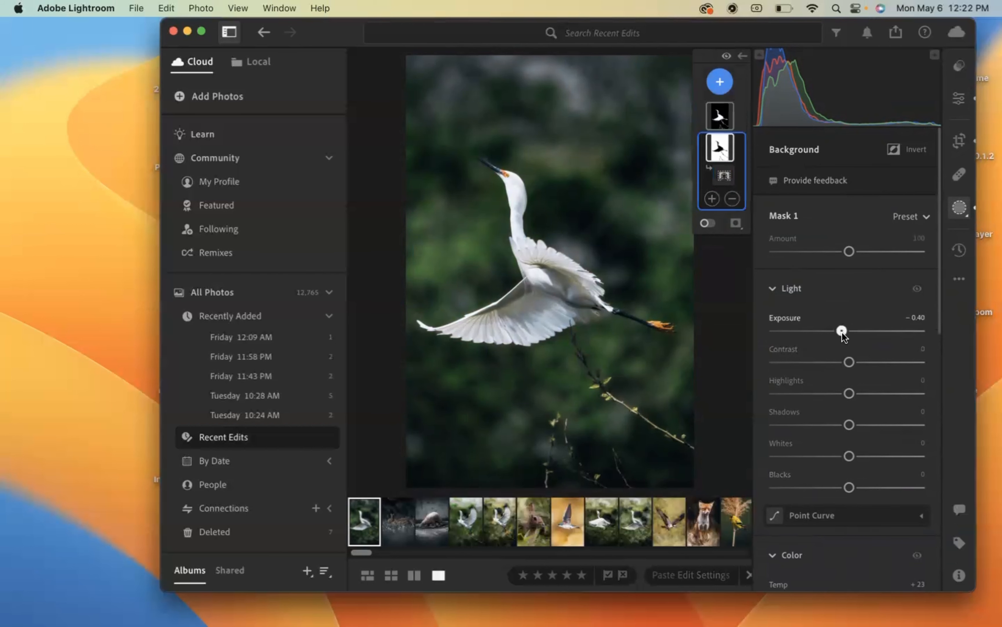
pyautogui.moveTo(842, 331); pyautogui.dragTo(852, 332)
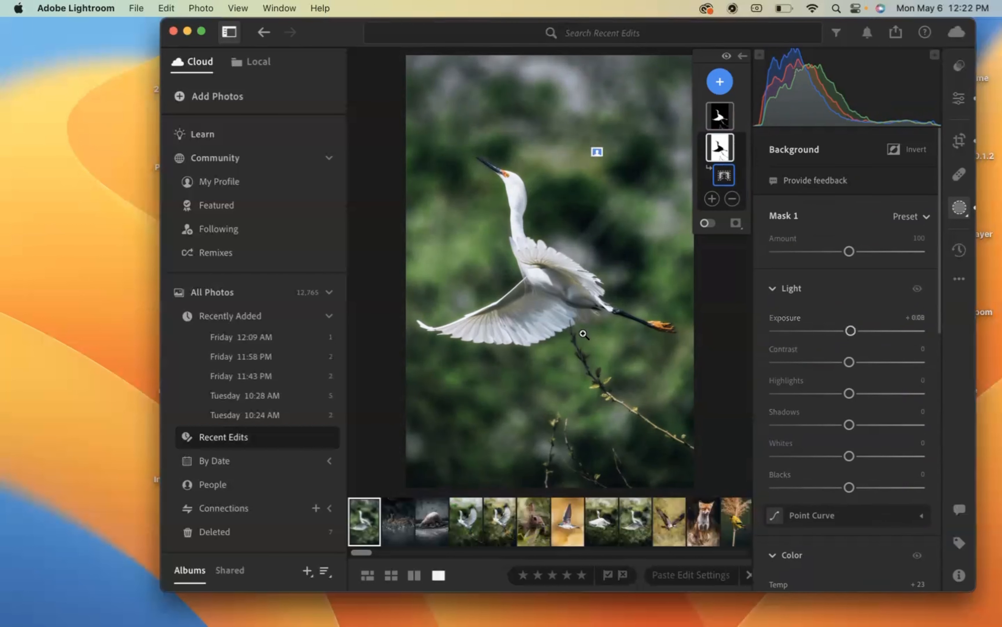
# - Set the background mask's tint to −12 and its hue to +33.6
pyautogui.scroll(-5, 807, 410)
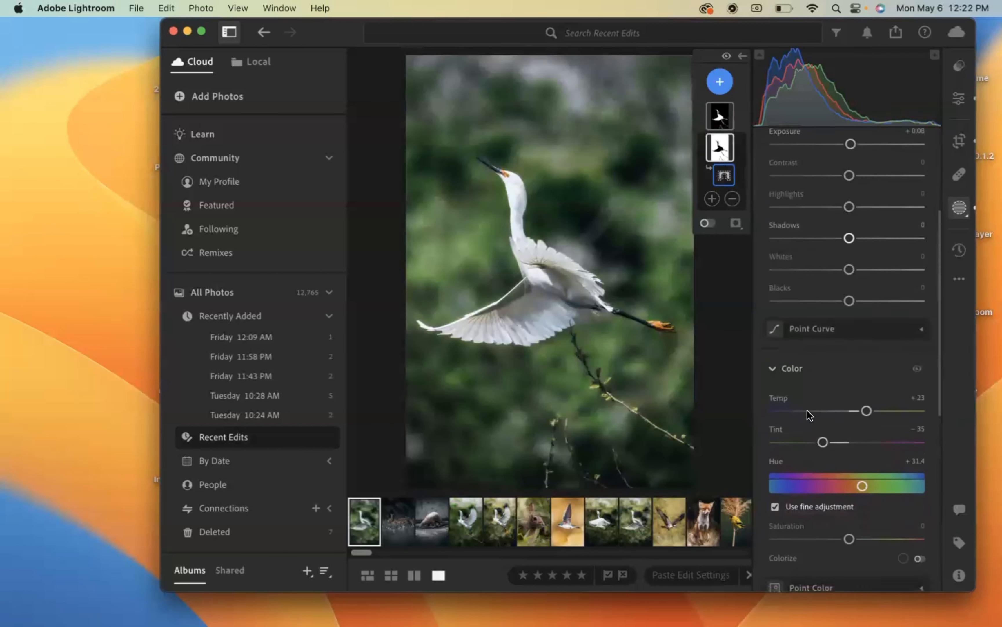
pyautogui.scroll(-2, 808, 409)
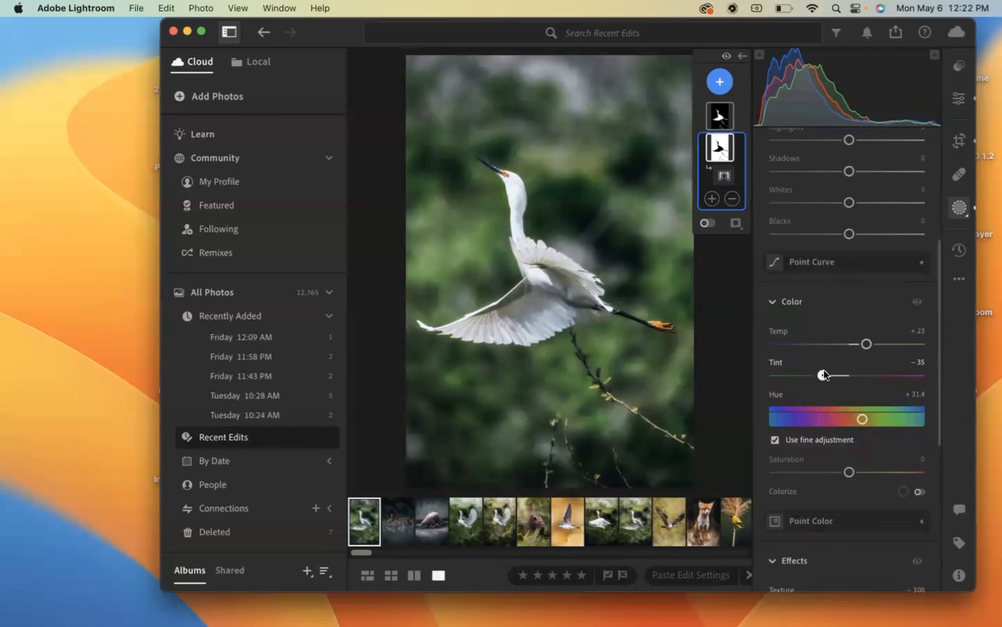
pyautogui.moveTo(792, 374); pyautogui.dragTo(863, 379)
pyautogui.scroll(-2, 842, 379)
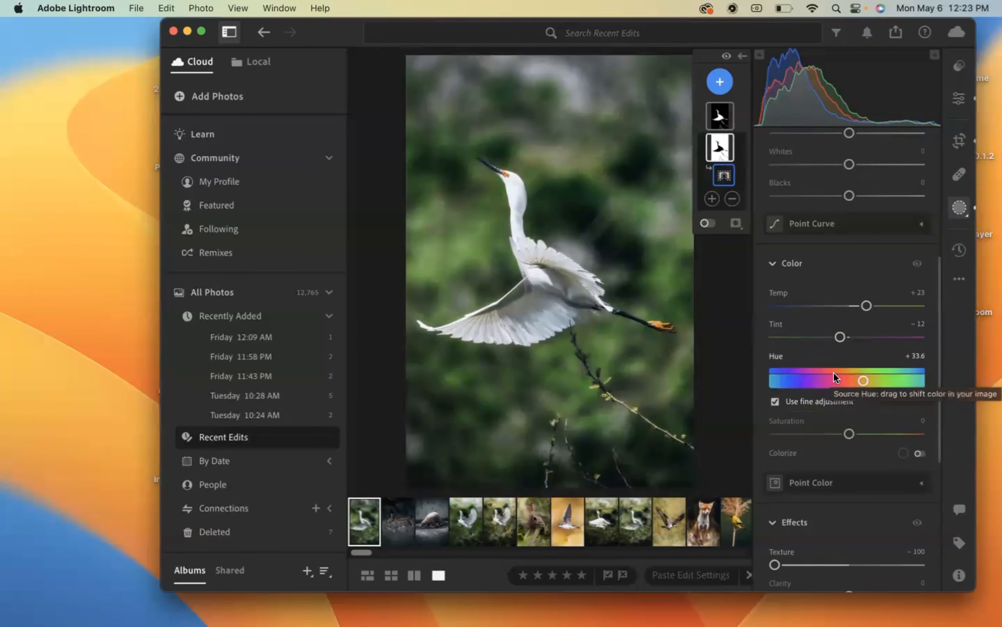
# - Add a linear gradient mask down from the photo's upper edge to the egret's neck, with its exposure set to +0.88
pyautogui.click(719, 83)
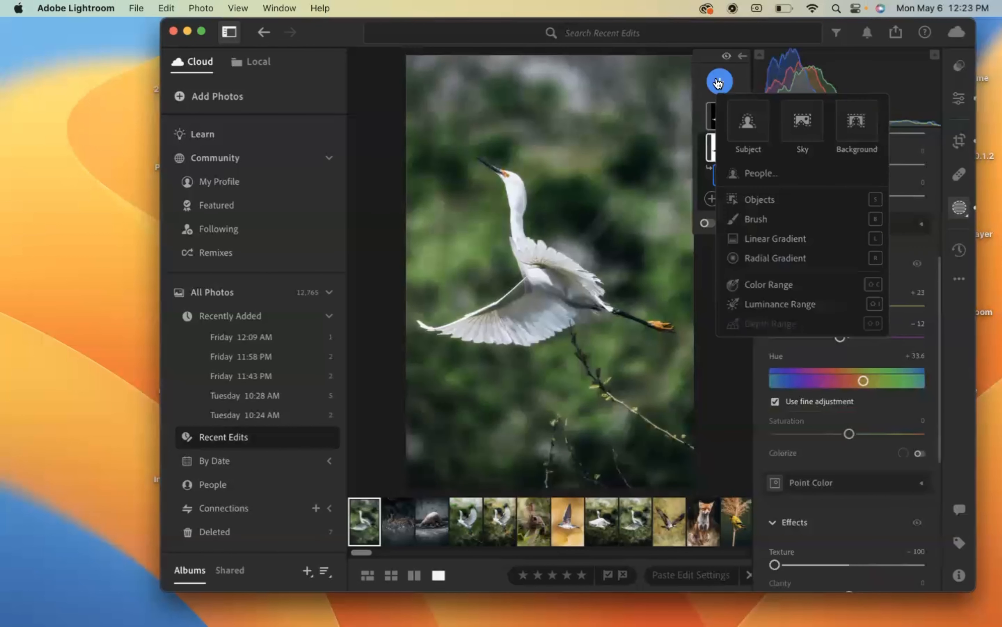
pyautogui.click(758, 238)
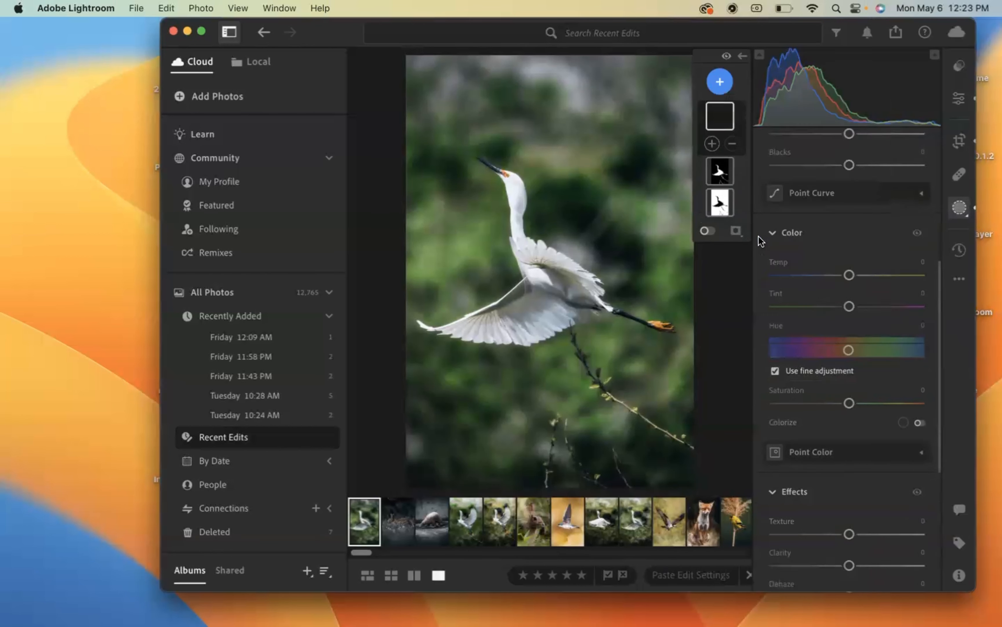
pyautogui.moveTo(531, 63); pyautogui.dragTo(533, 236)
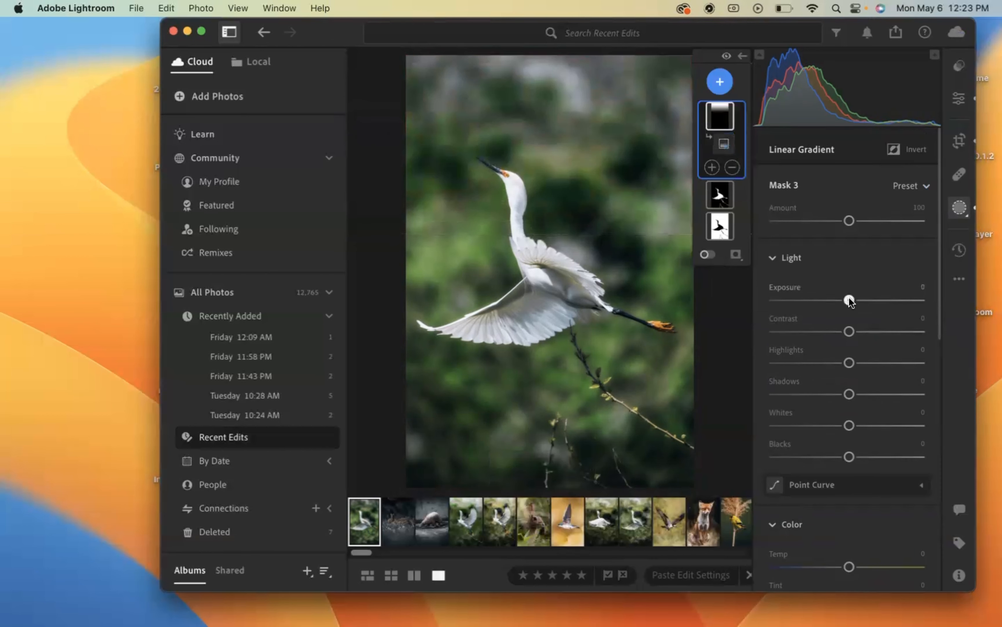
pyautogui.moveTo(850, 298); pyautogui.dragTo(864, 300)
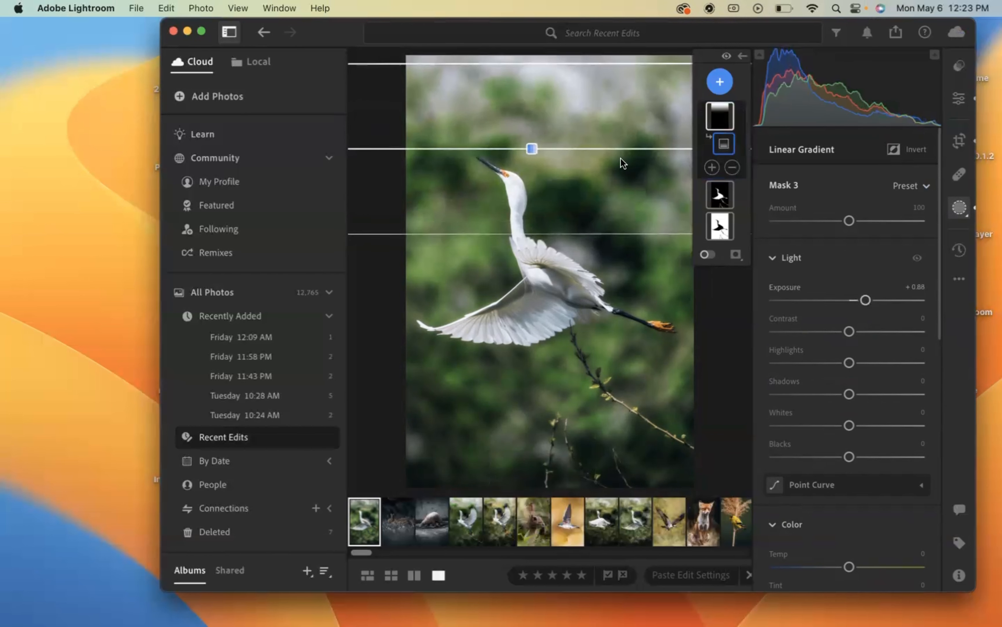
pyautogui.moveTo(527, 150)
pyautogui.mouseDown()
pyautogui.moveTo(537, 208)
pyautogui.moveTo(534, 168)
pyautogui.mouseUp()
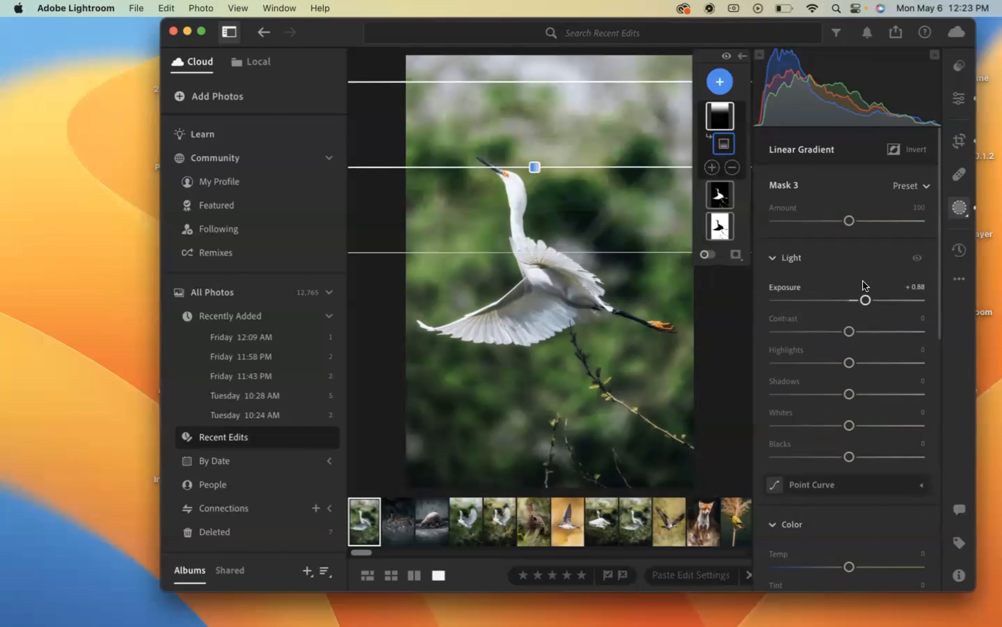
# - Add a linear gradient mask up from the photo's lower edge with exposure −0.32, and move the upper gradient slightly higher
pyautogui.click(720, 81)
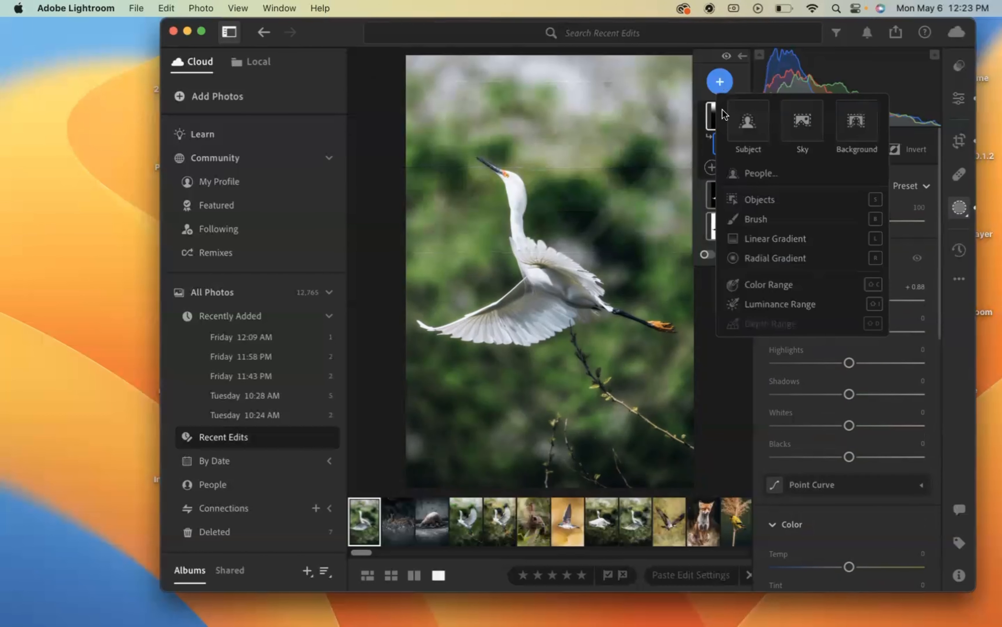
pyautogui.click(752, 235)
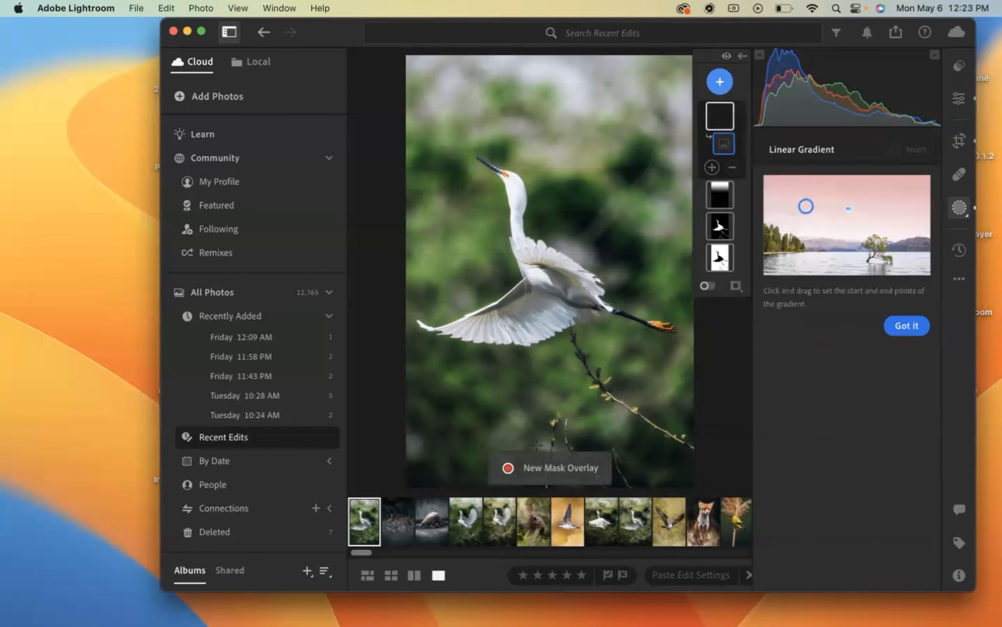
pyautogui.moveTo(547, 440); pyautogui.dragTo(547, 357)
pyautogui.moveTo(849, 300); pyautogui.dragTo(844, 300)
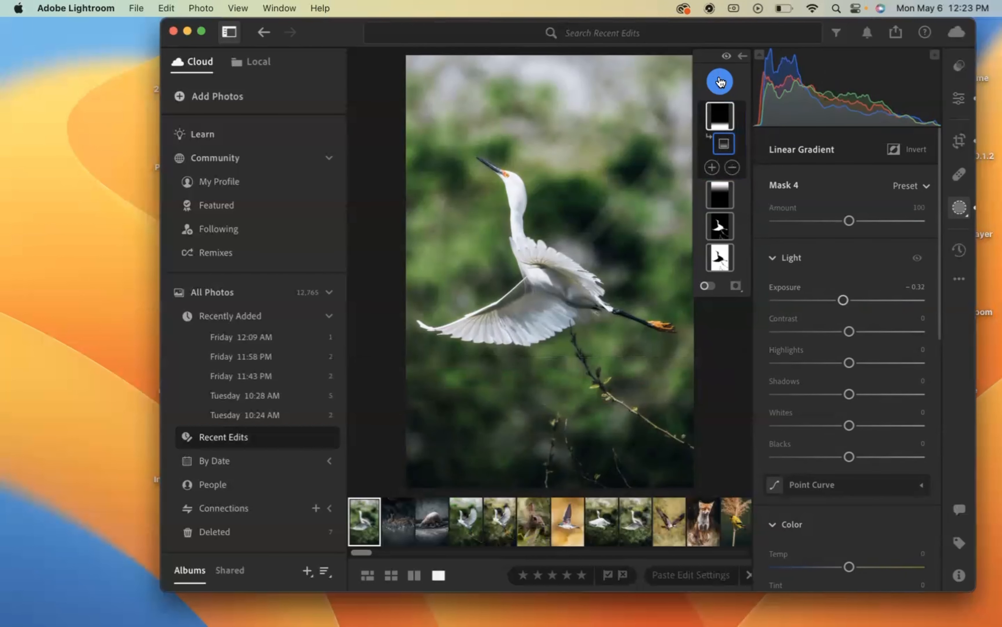
pyautogui.click(719, 194)
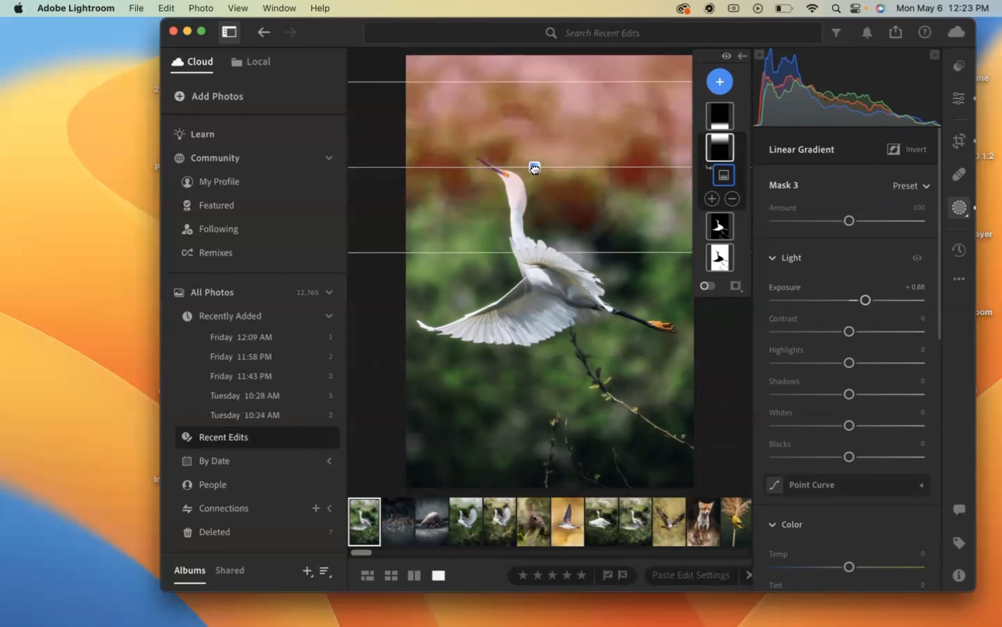
pyautogui.moveTo(535, 168); pyautogui.dragTo(534, 143)
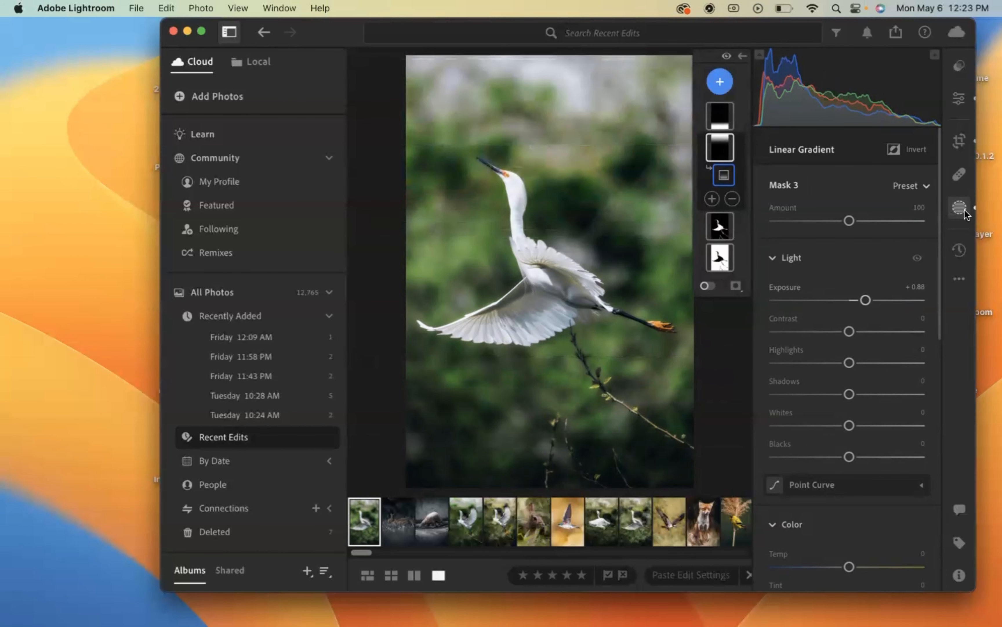
# - Set the whole photo's vignette to −29
pyautogui.click(953, 96)
pyautogui.scroll(-6, 854, 381)
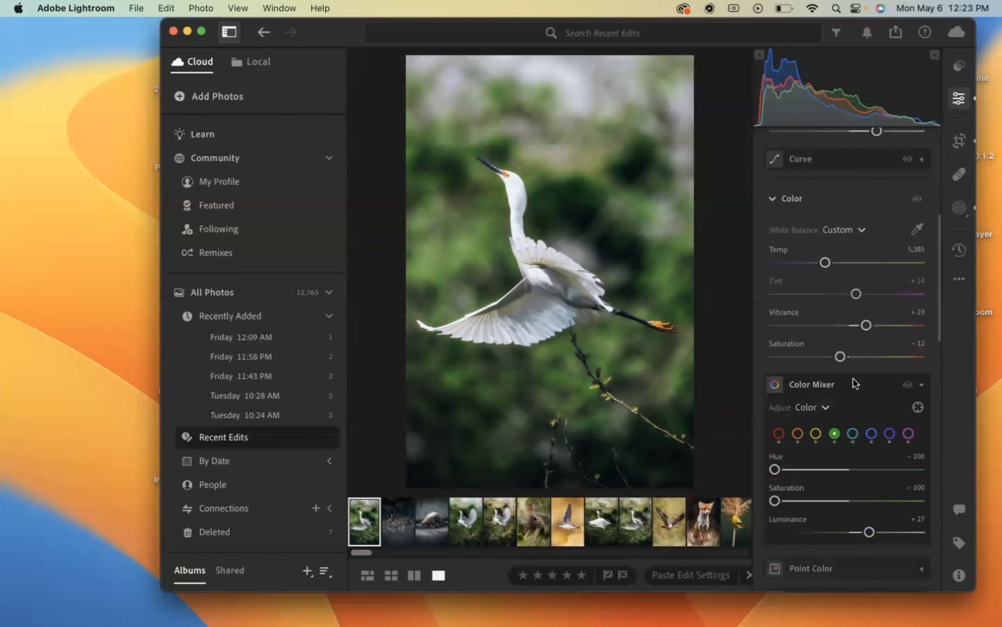
pyautogui.scroll(-10, 855, 382)
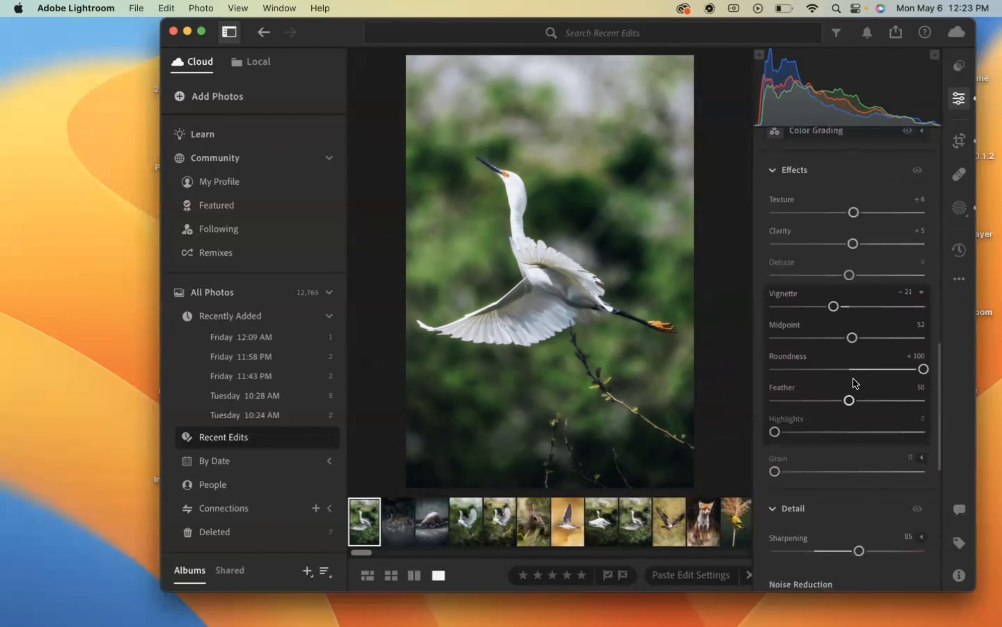
pyautogui.moveTo(834, 304)
pyautogui.mouseDown()
pyautogui.moveTo(819, 305)
pyautogui.moveTo(828, 306)
pyautogui.mouseUp()
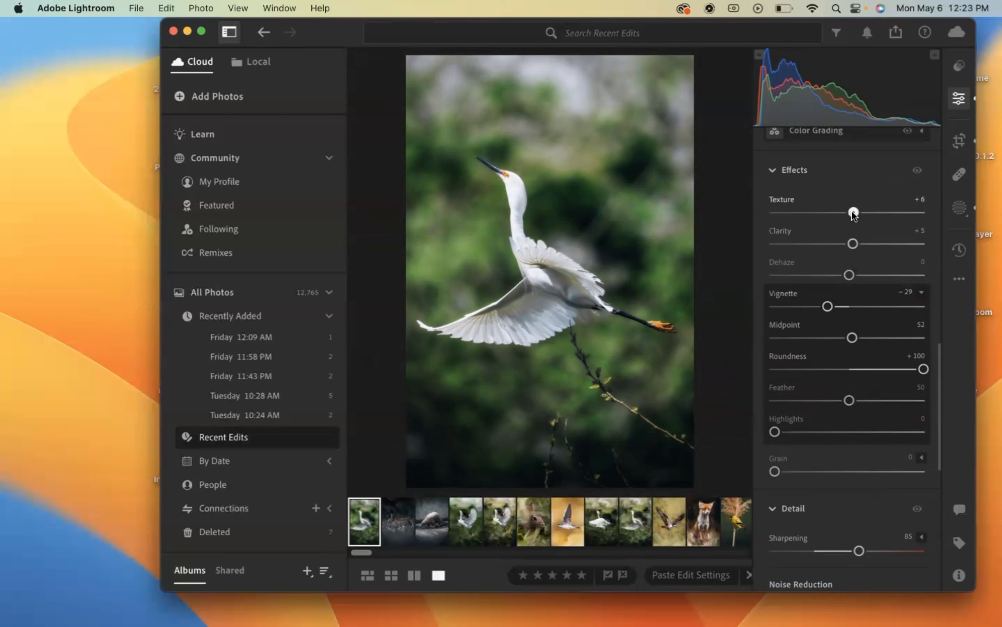
# - Lower the whole photo's texture and set its temperature to 6,199
pyautogui.moveTo(853, 211)
pyautogui.mouseDown()
pyautogui.moveTo(799, 211)
pyautogui.moveTo(892, 209)
pyautogui.moveTo(849, 212)
pyautogui.mouseUp()
pyautogui.moveTo(838, 212); pyautogui.dragTo(839, 212)
pyautogui.scroll(15, 845, 325)
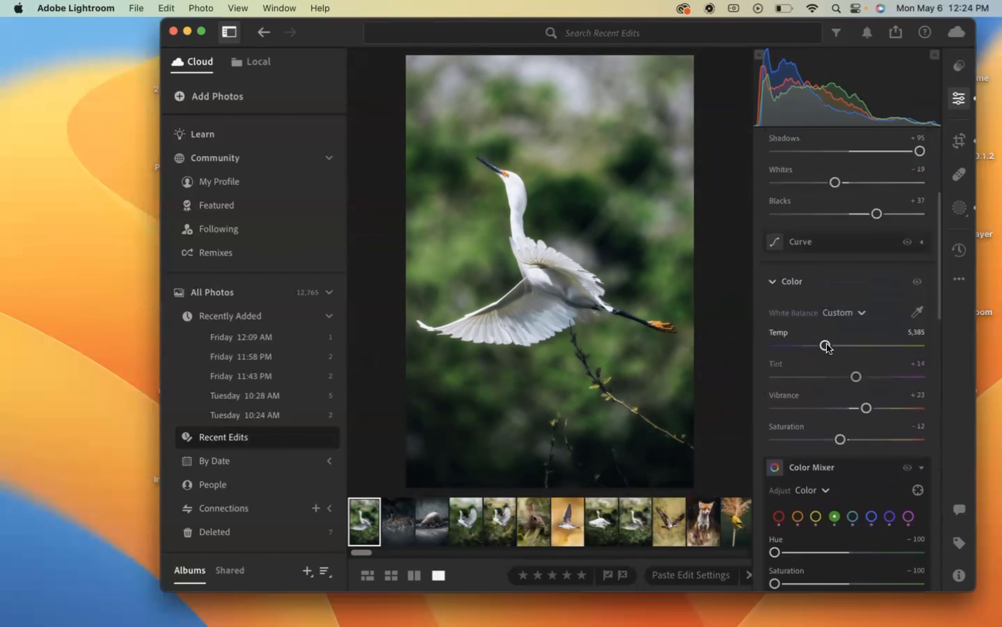
pyautogui.moveTo(826, 343)
pyautogui.mouseDown()
pyautogui.moveTo(850, 342)
pyautogui.moveTo(839, 343)
pyautogui.mouseUp()
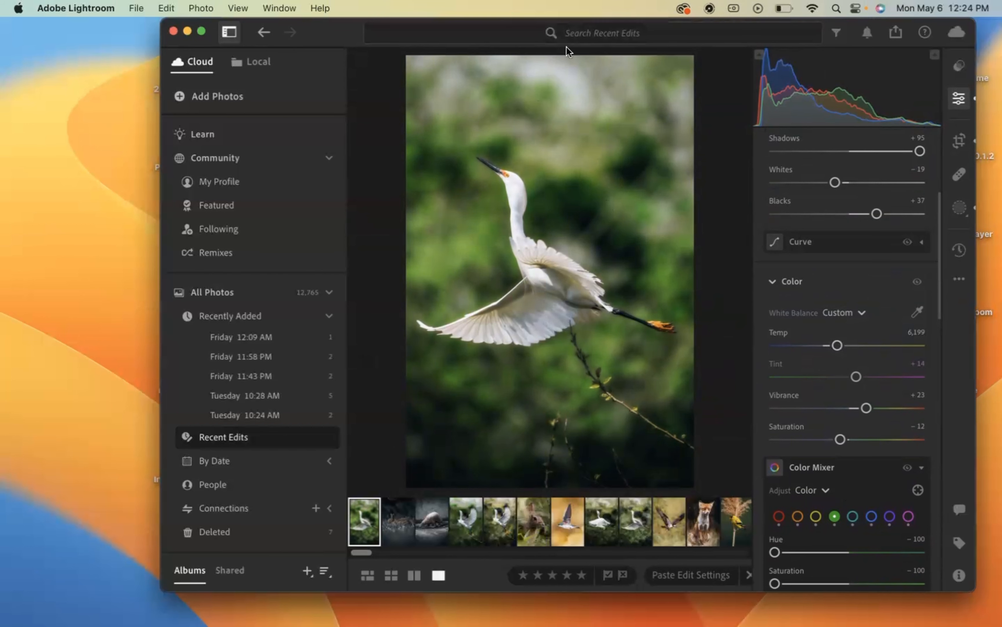
# - Add a brush mask painted over the egret's beak, head and upper neck, with its highlights set to −79
pyautogui.click(514, 194)
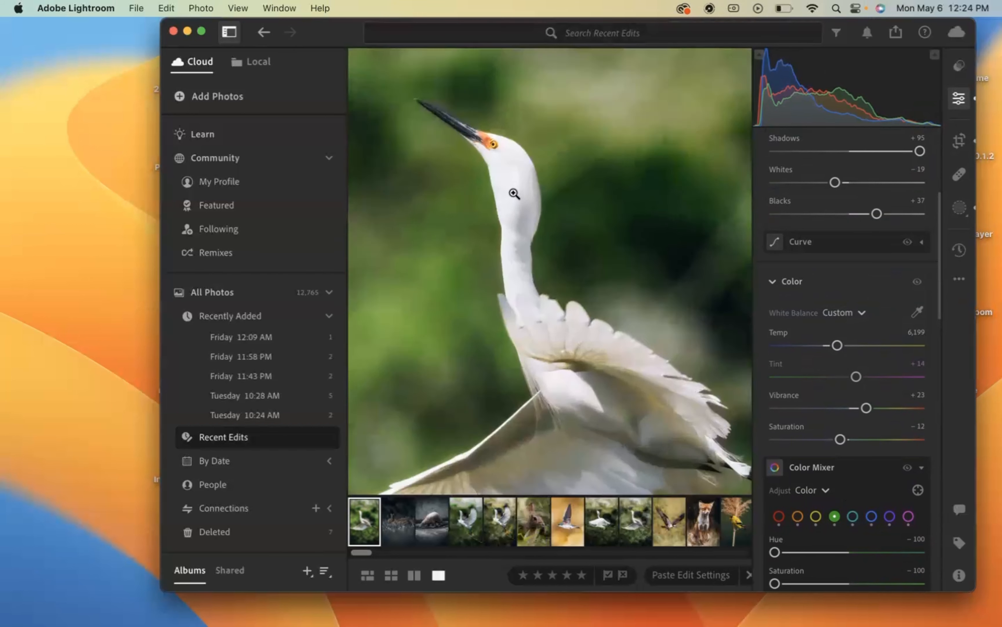
pyautogui.moveTo(514, 194); pyautogui.dragTo(583, 301)
pyautogui.scroll(3, 529, 241)
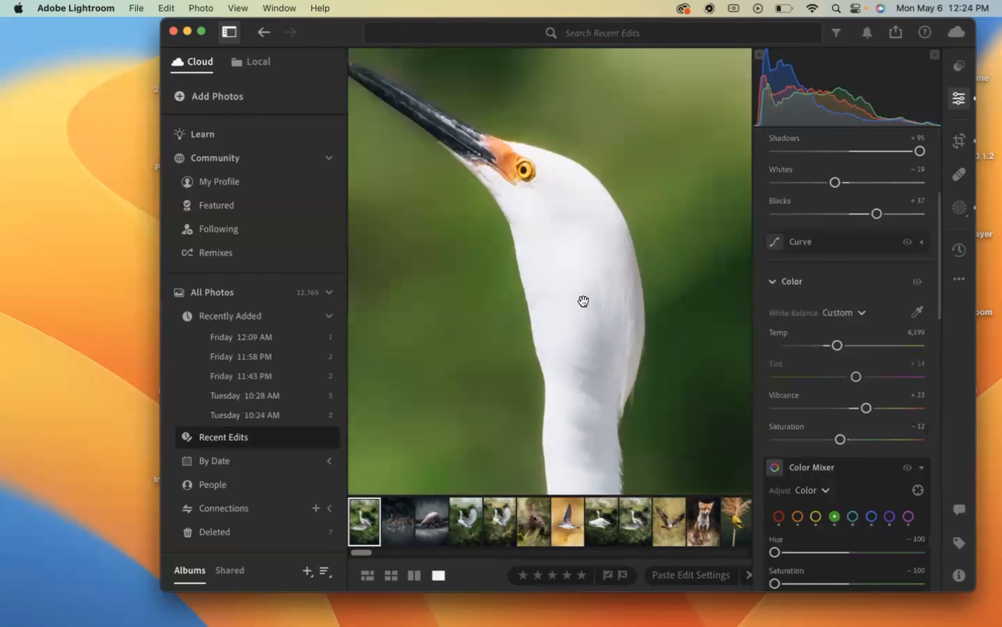
pyautogui.click(960, 207)
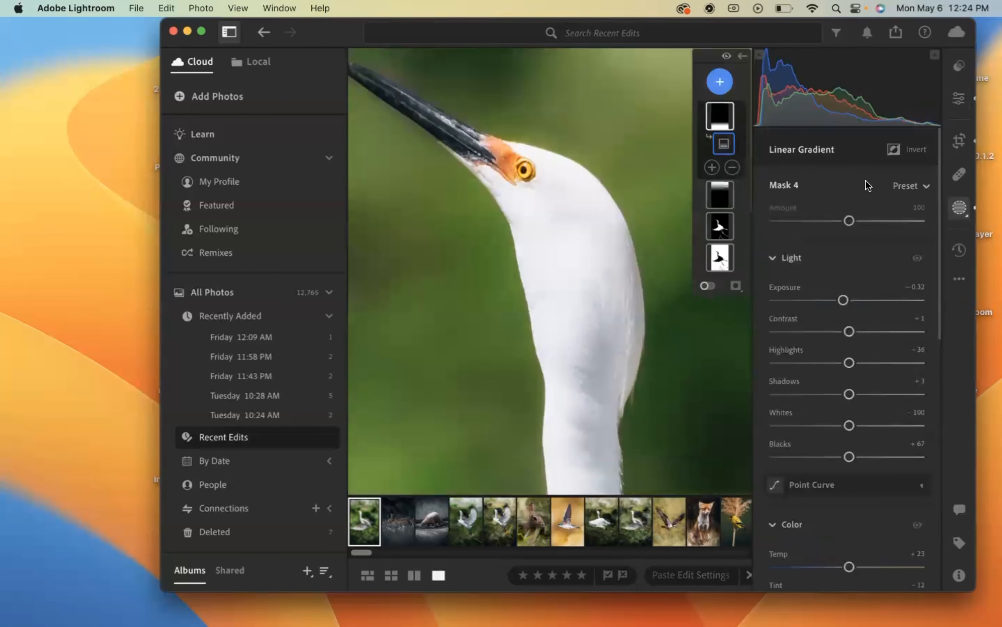
pyautogui.click(720, 84)
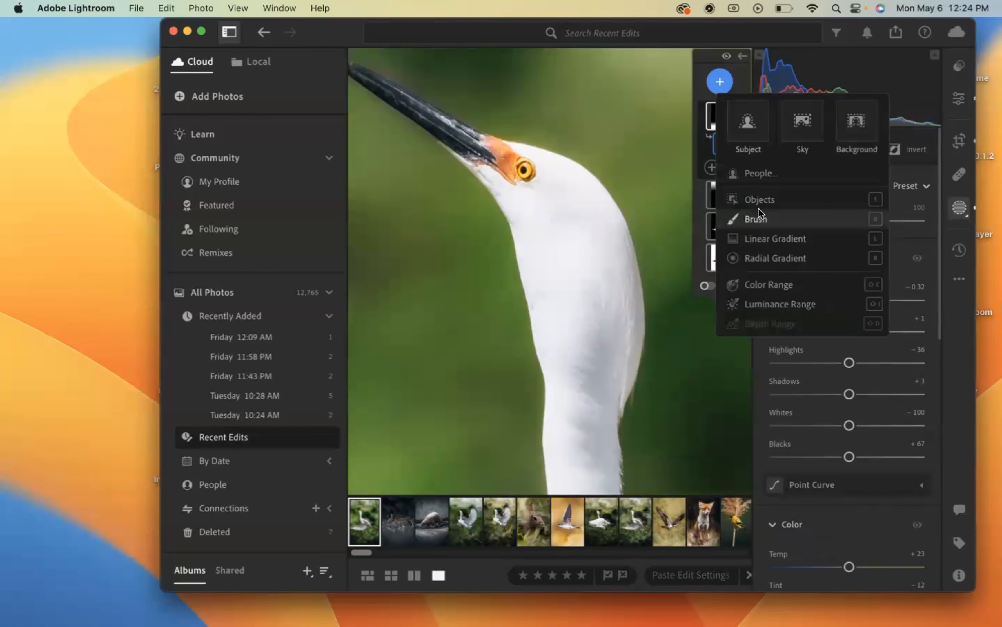
pyautogui.click(750, 218)
pyautogui.press('super+minus')
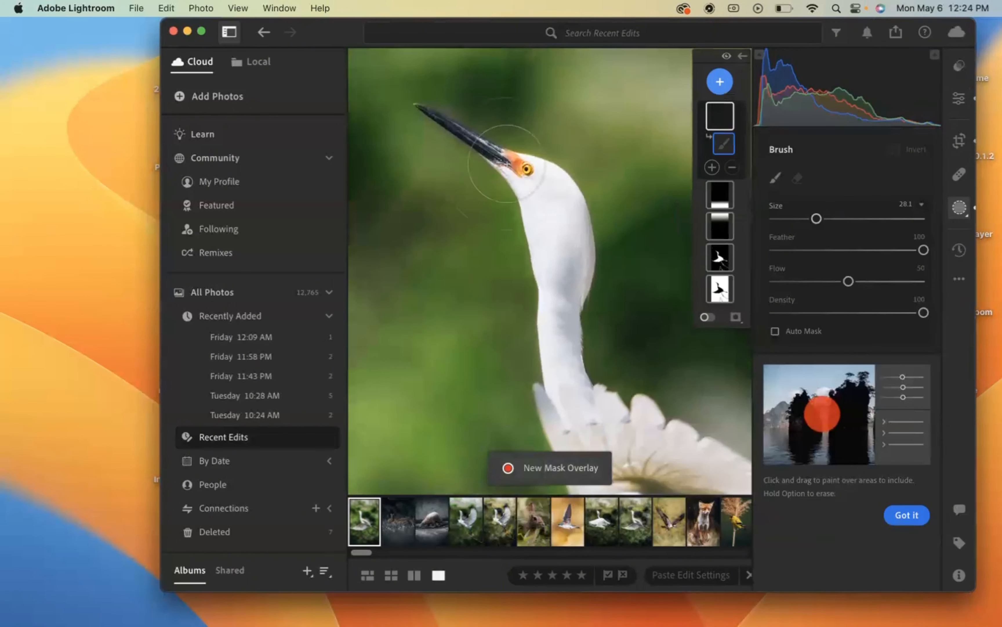
pyautogui.press('super+equal')
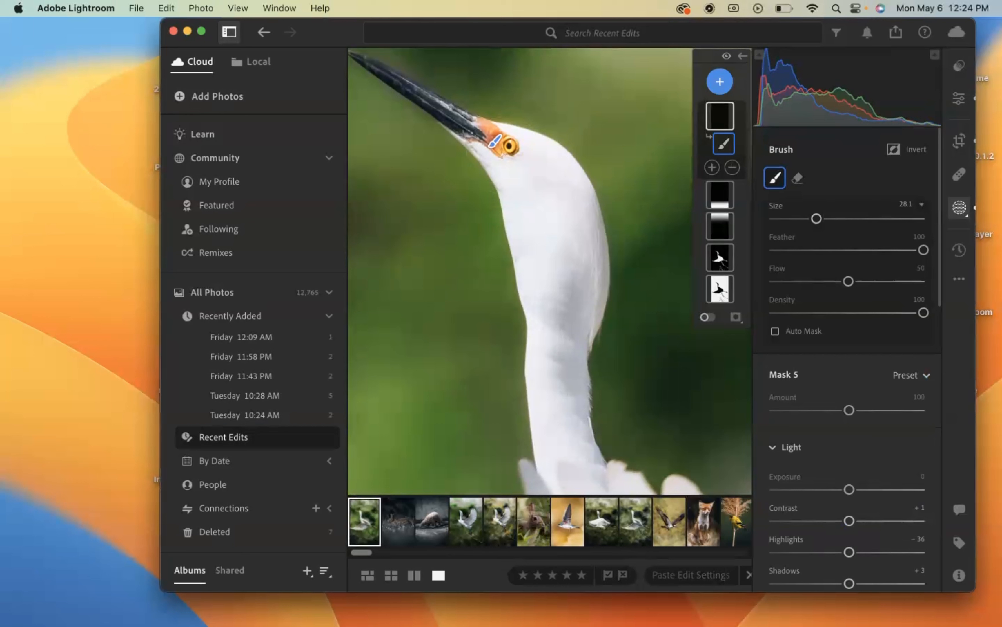
pyautogui.moveTo(531, 187)
pyautogui.mouseDown()
pyautogui.moveTo(539, 232)
pyautogui.moveTo(546, 203)
pyautogui.moveTo(550, 236)
pyautogui.moveTo(537, 202)
pyautogui.moveTo(440, 101)
pyautogui.moveTo(375, 69)
pyautogui.mouseUp()
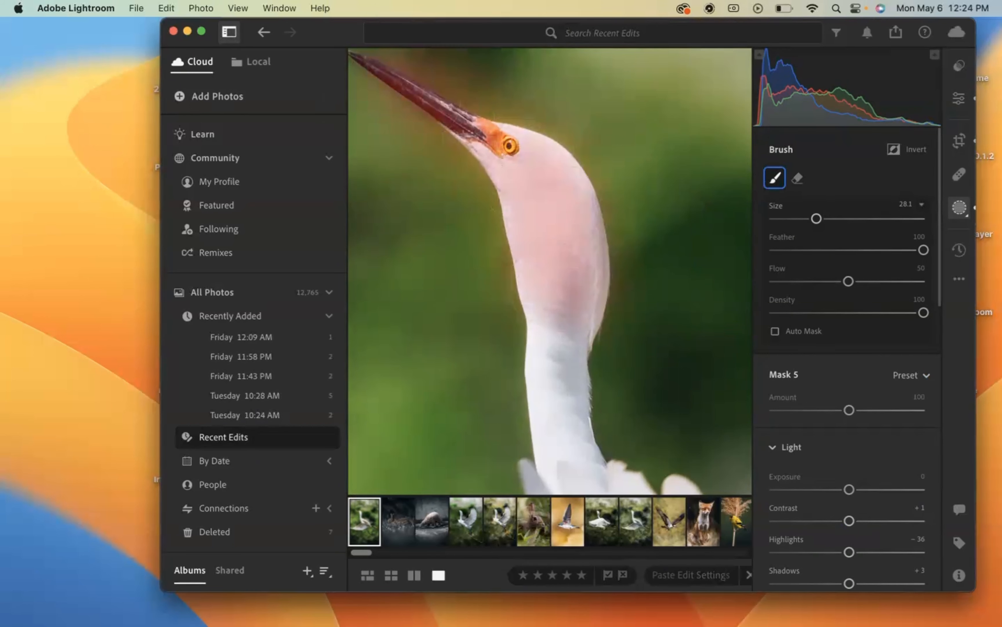
pyautogui.scroll(-5, 797, 459)
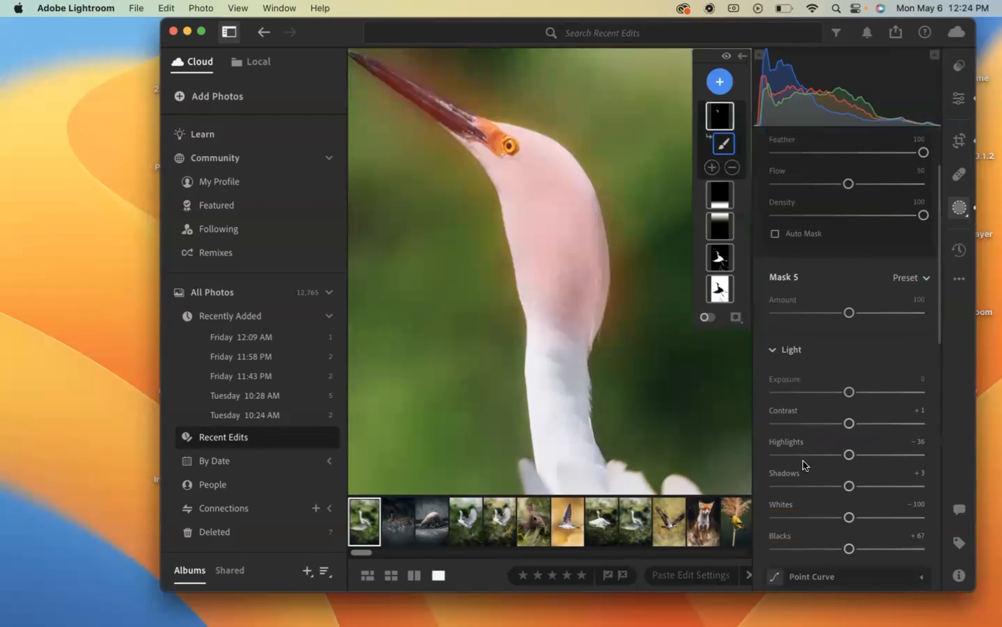
pyautogui.moveTo(849, 454)
pyautogui.mouseDown()
pyautogui.moveTo(774, 455)
pyautogui.moveTo(849, 451)
pyautogui.moveTo(790, 454)
pyautogui.mouseUp()
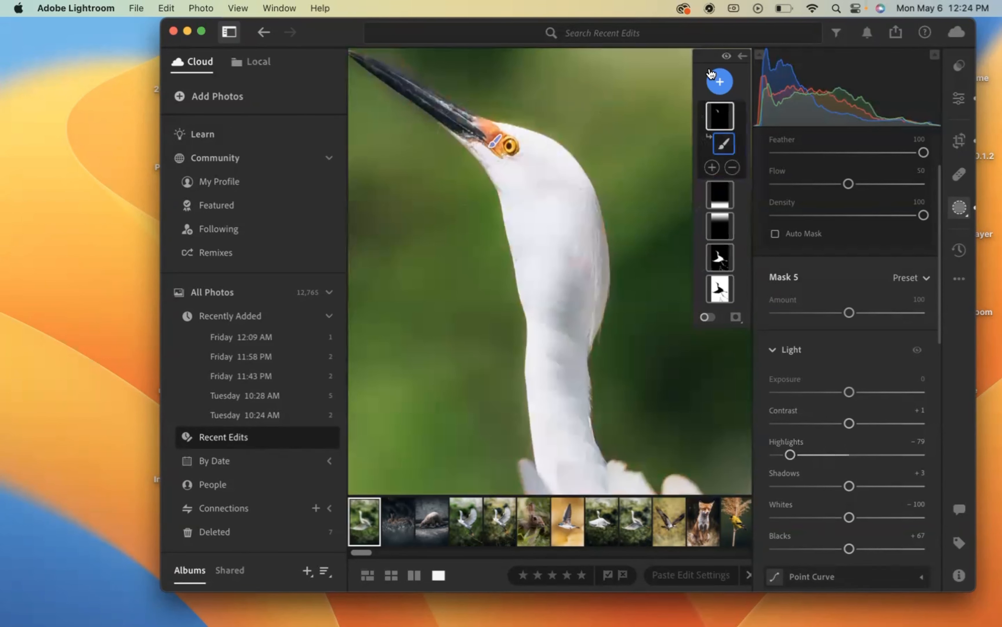
# - Set the whole photo's temperature to 5,654
pyautogui.click(960, 99)
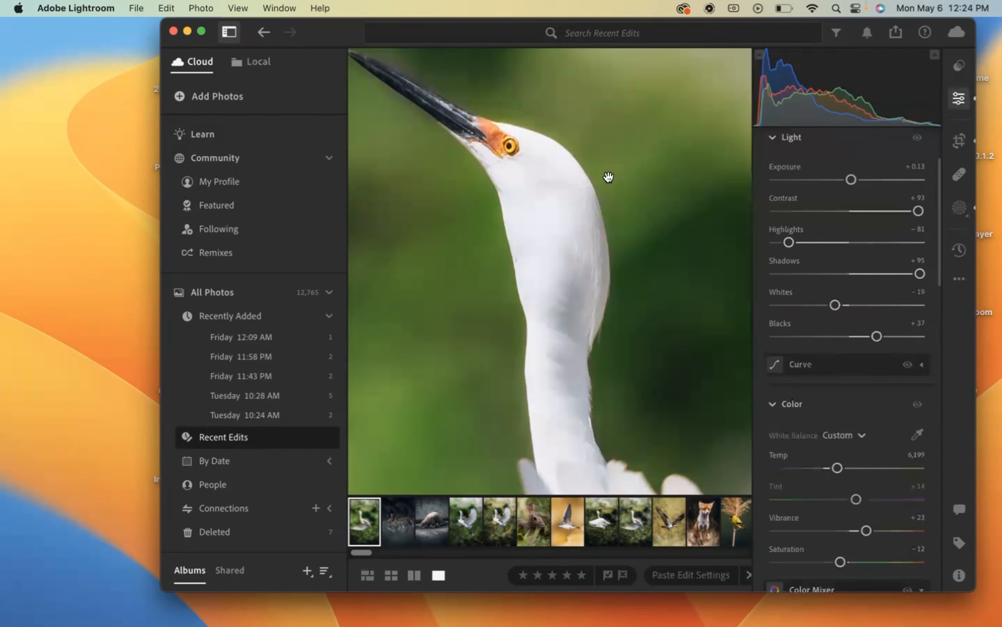
pyautogui.click(568, 178)
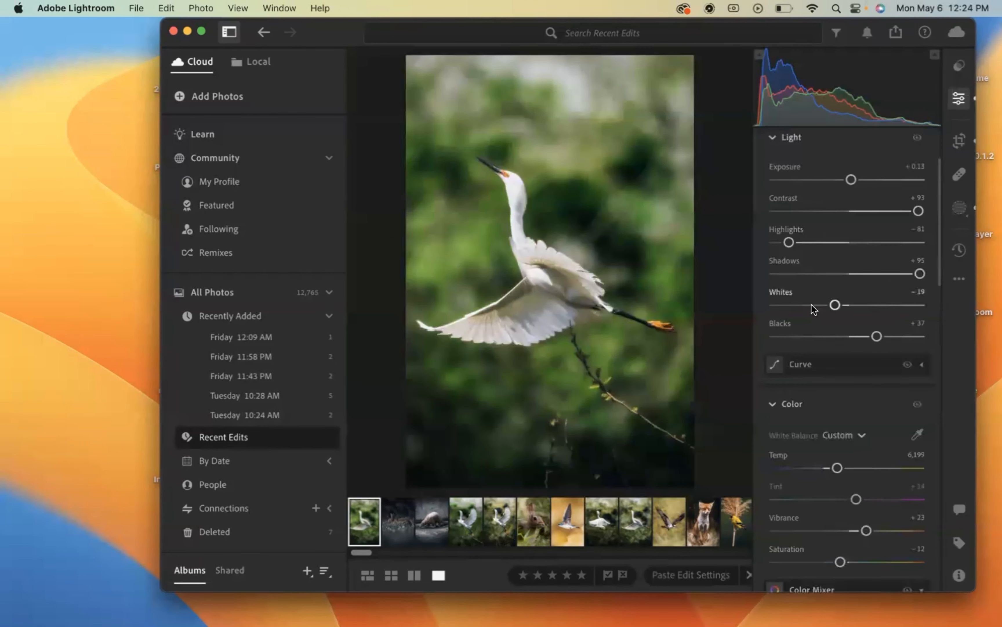
pyautogui.scroll(-5, 824, 332)
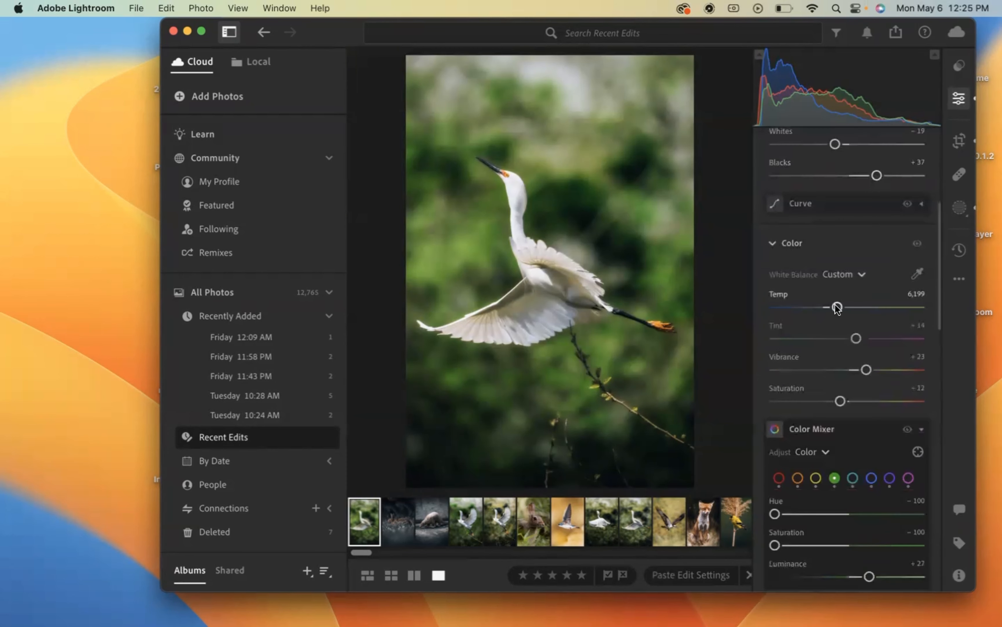
pyautogui.moveTo(837, 307); pyautogui.dragTo(828, 309)
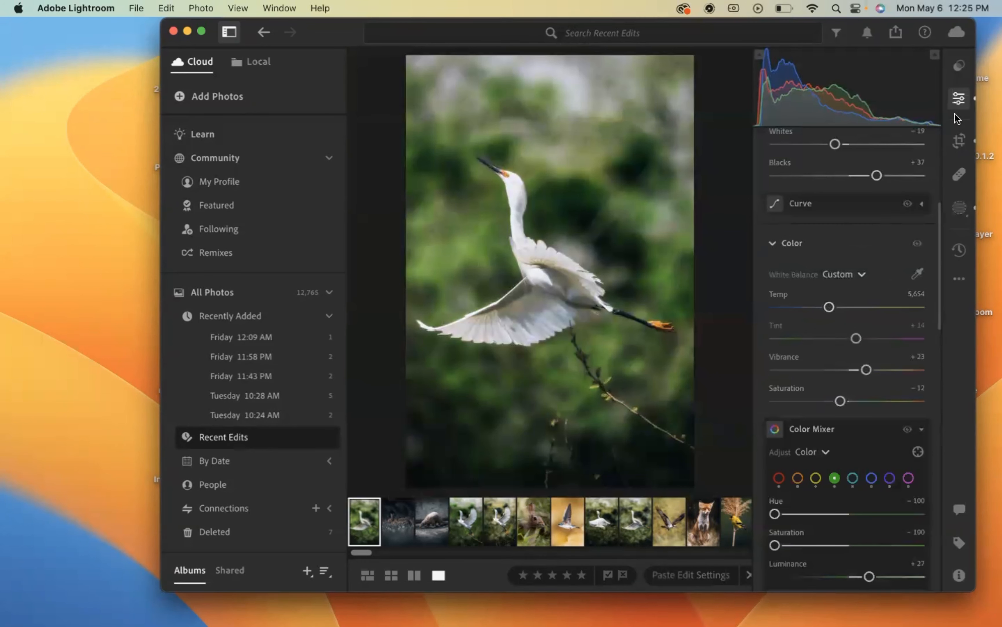
# - Hide the editing controls and compare the egret photo with its original, then return to the edited version
pyautogui.click(960, 98)
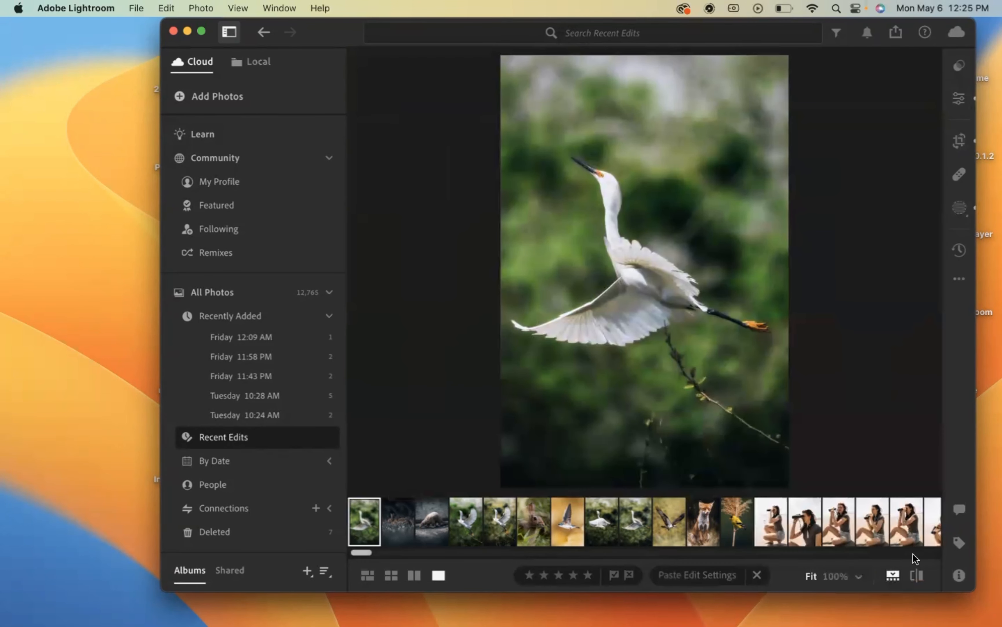
pyautogui.click(918, 576)
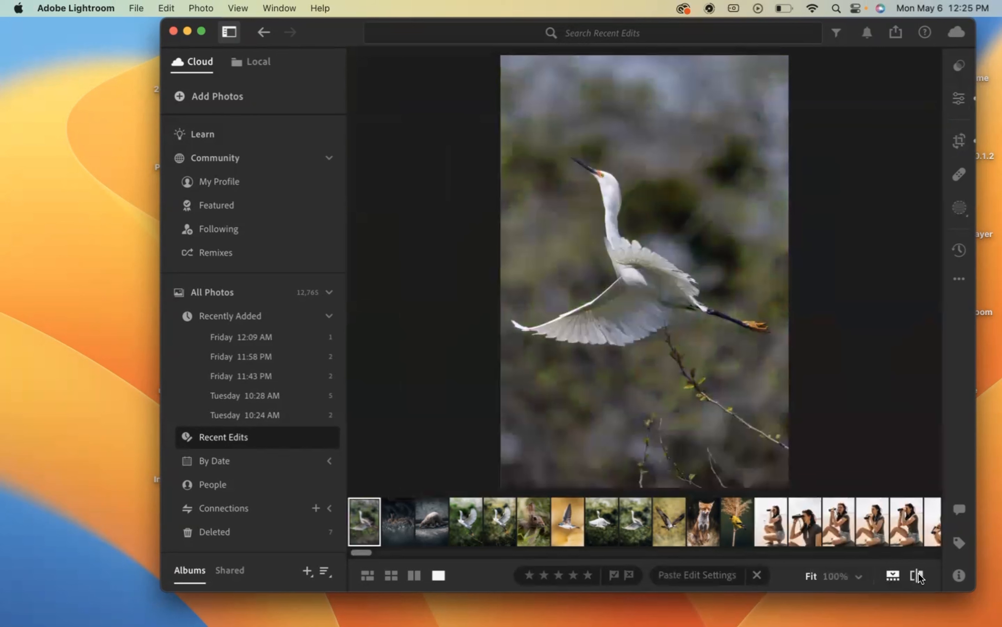
pyautogui.click(918, 576)
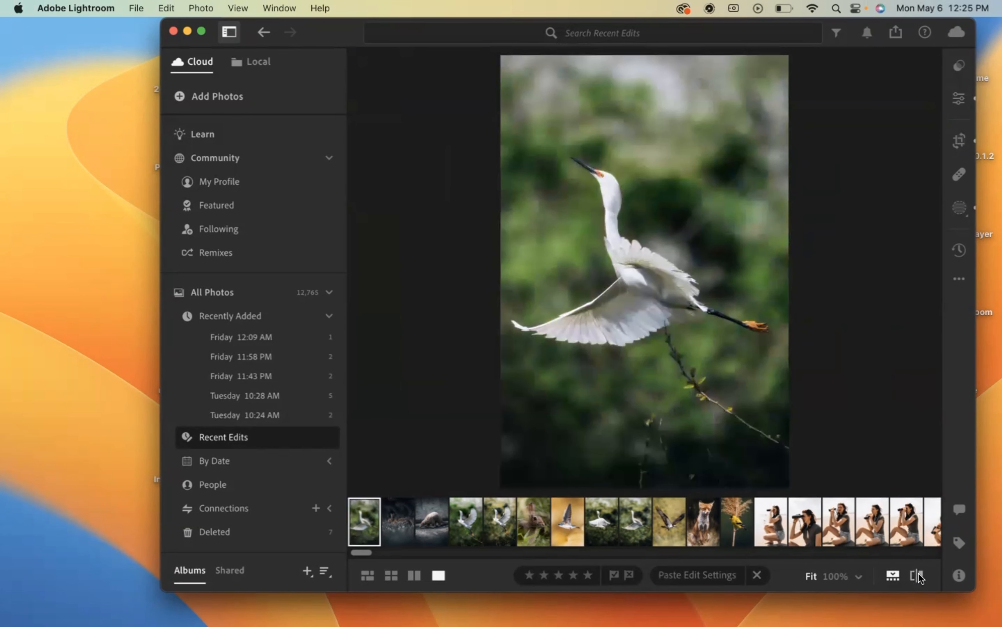